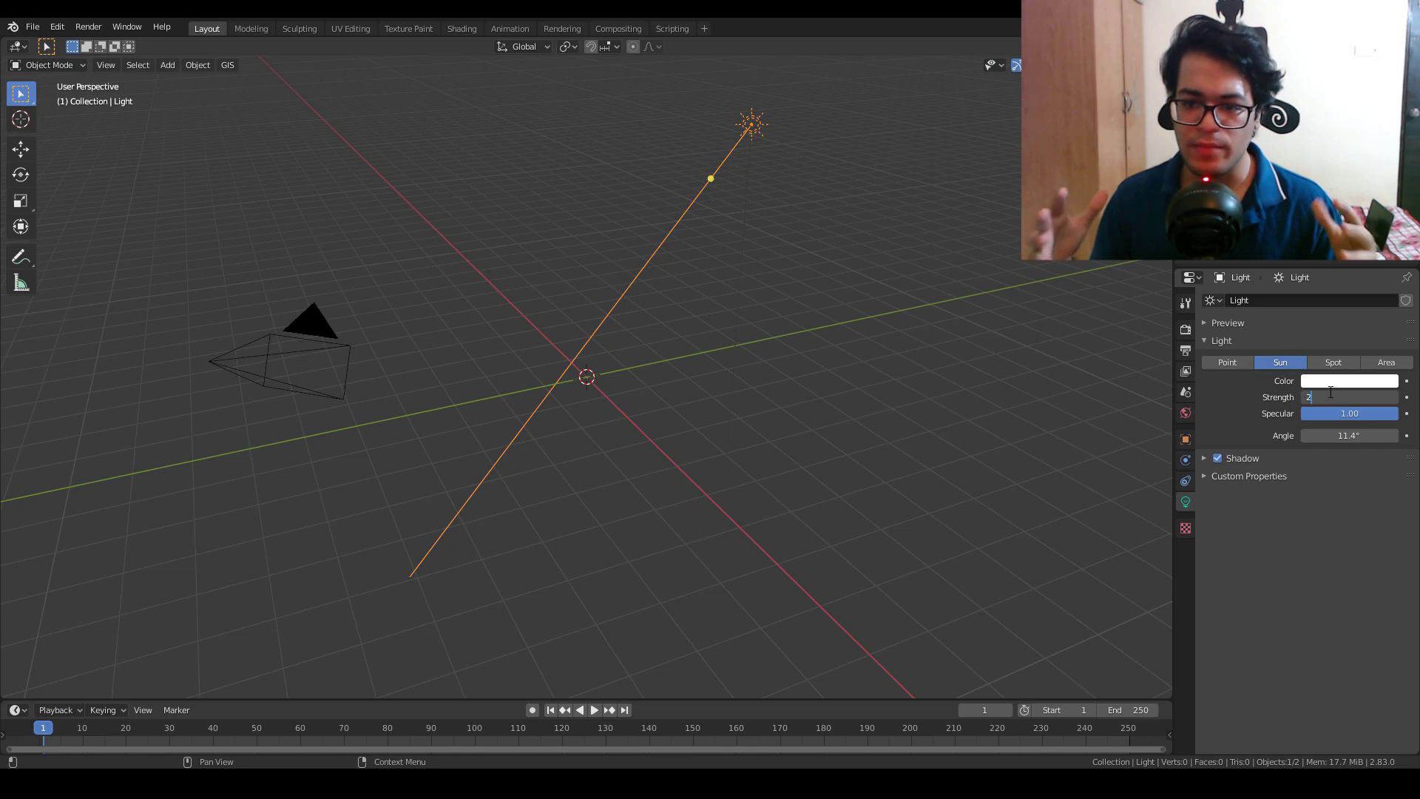
Set the sun light's angle to 33°.
{"action": "left_click", "coordinate": [1344, 435]}
{"action": "type", "text": "33"}
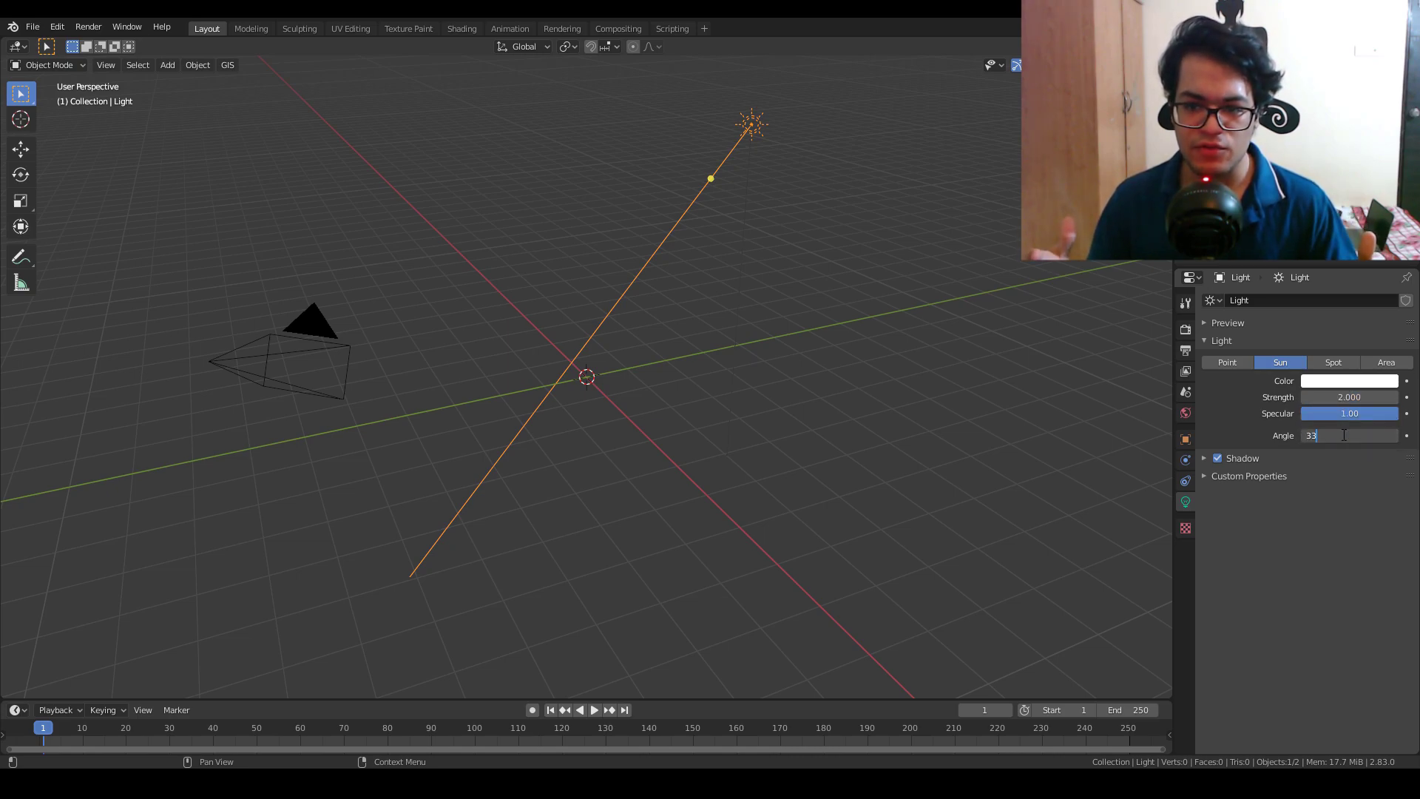
{"action": "key", "text": "Return"}
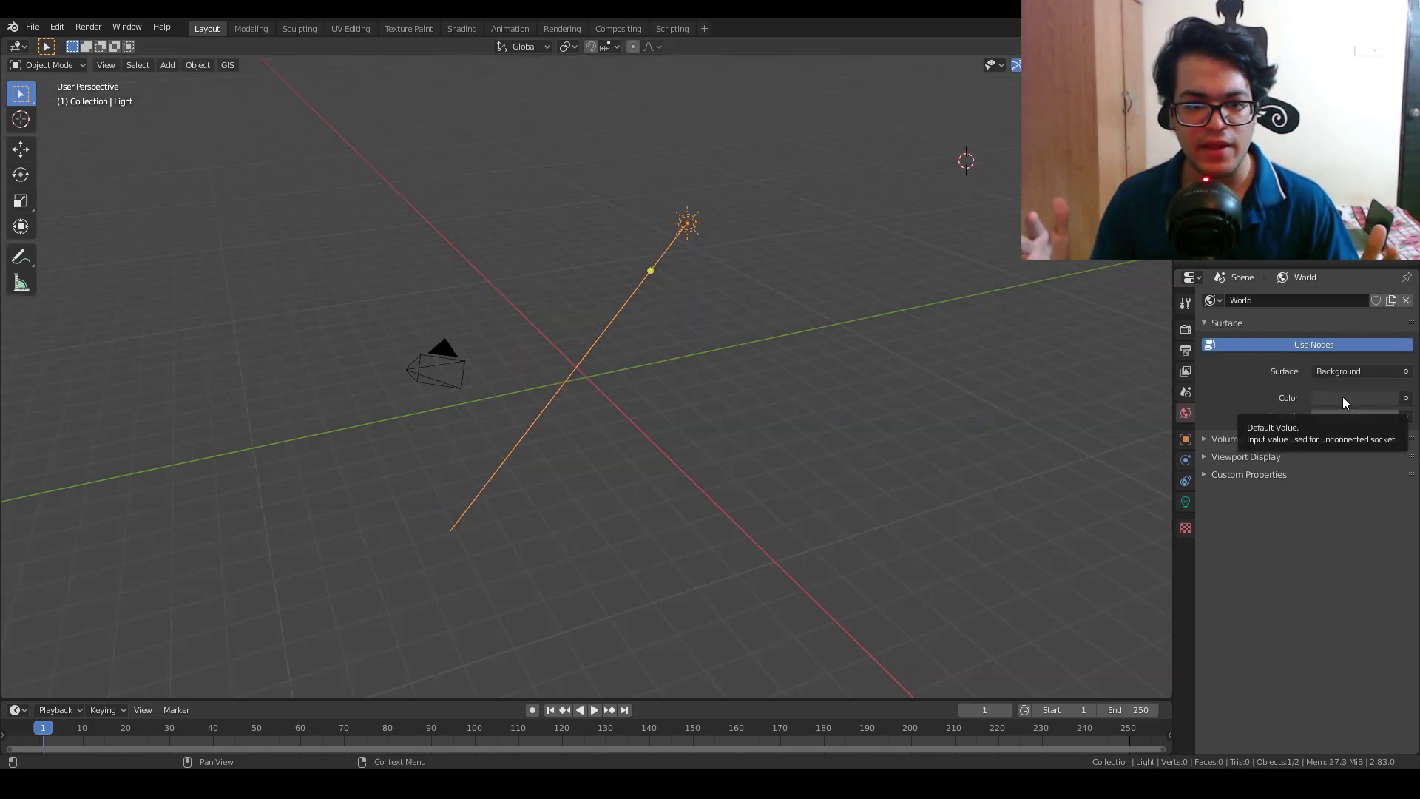
Set the world background color to black.
{"action": "left_click", "coordinate": [1343, 397]}
{"action": "left_click", "coordinate": [1386, 291]}
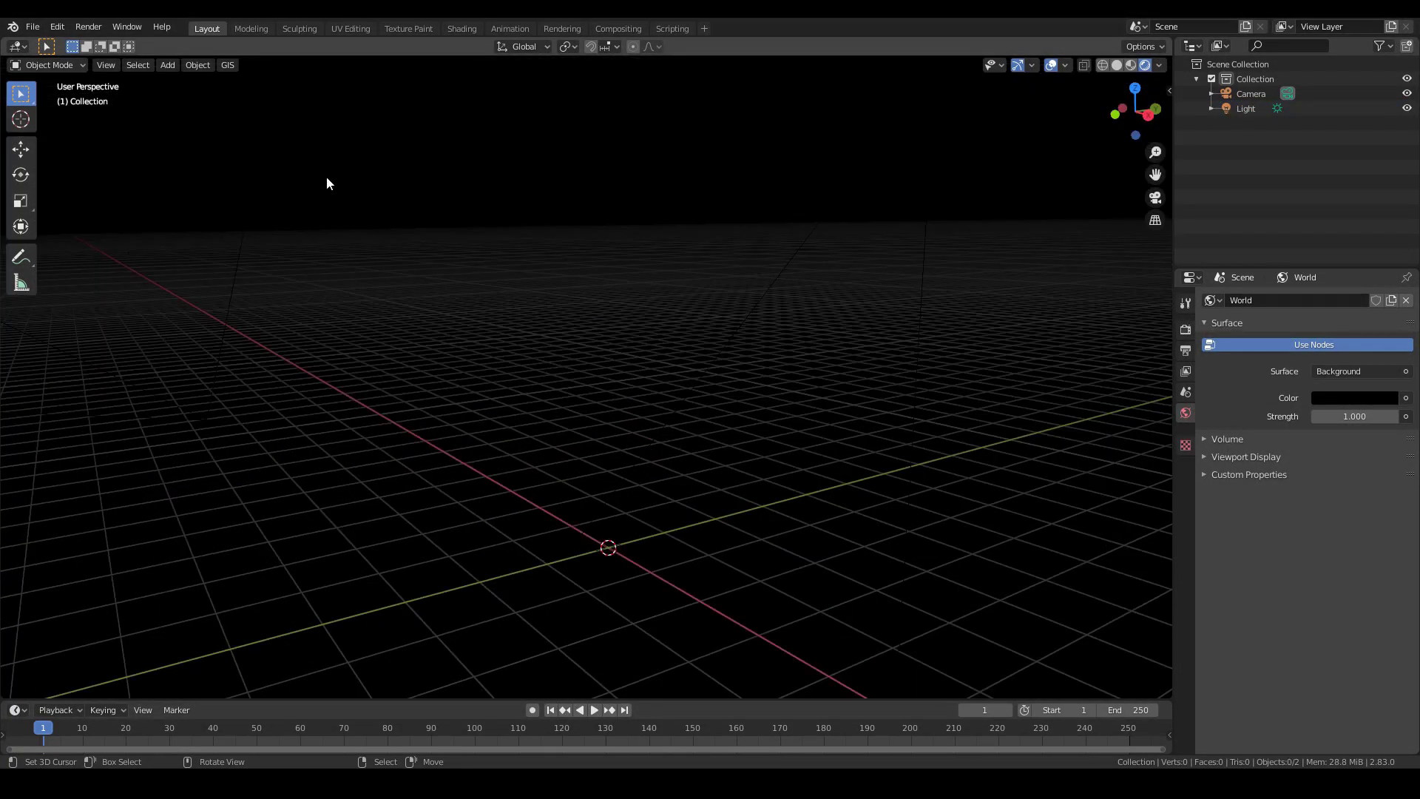
Add a UV sphere mesh to the scene.
{"action": "key", "text": "shift+a"}
{"action": "mouse_move", "coordinate": [330, 176]}
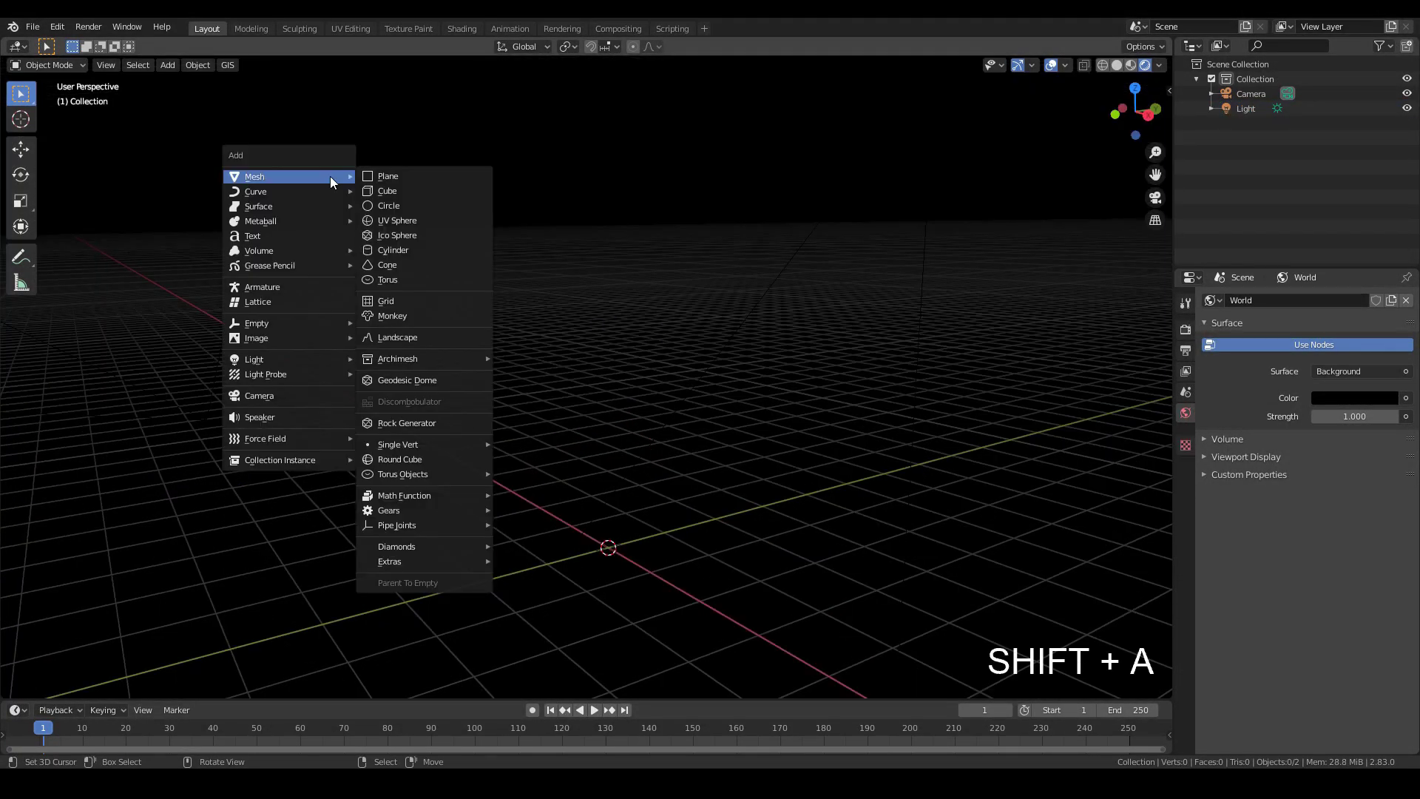
{"action": "left_click", "coordinate": [423, 220]}
{"action": "scroll", "coordinate": [789, 496], "scroll_direction": "up", "scroll_amount": 6}
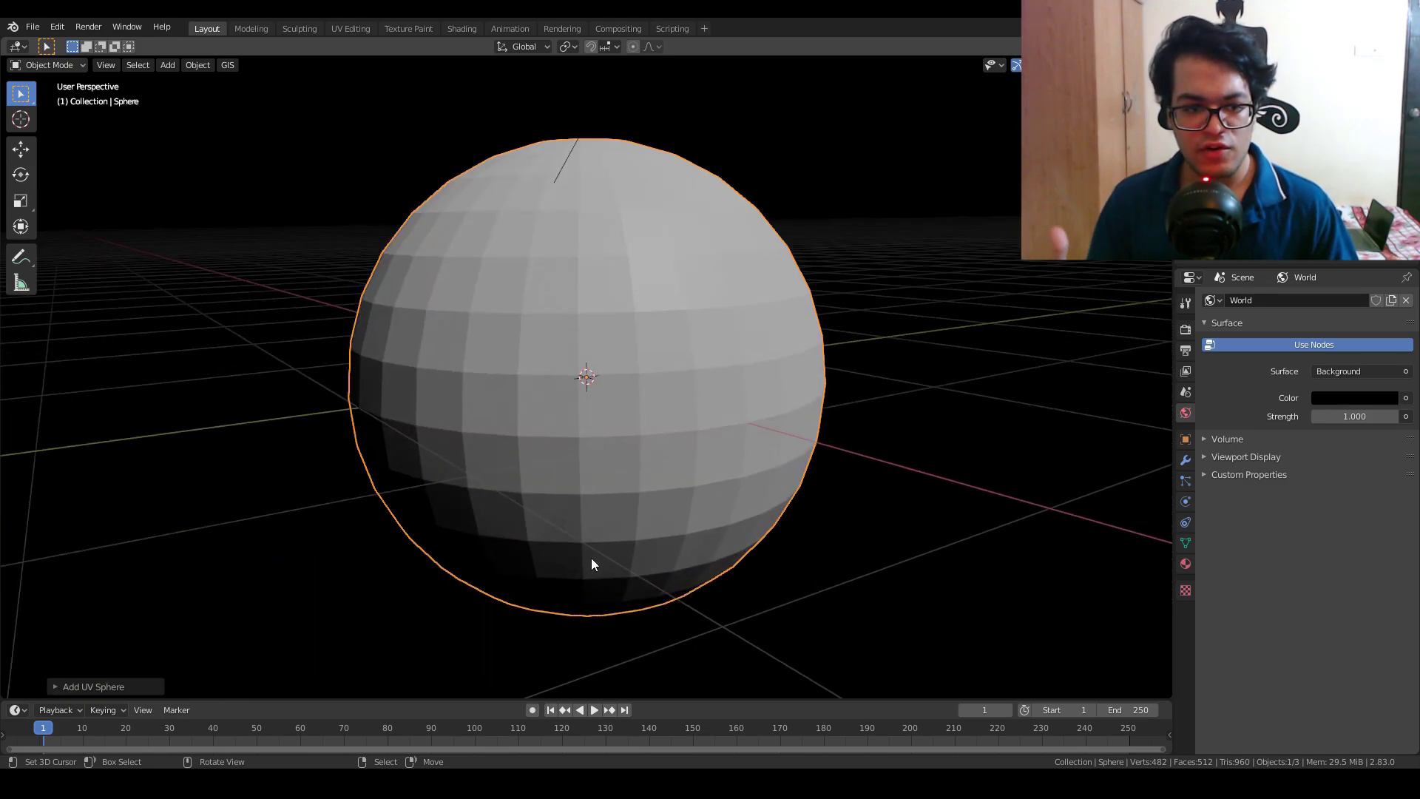
Increase the new UV sphere's resolution to 64 segments and 32 rings.
{"action": "left_click", "coordinate": [65, 686]}
{"action": "left_click", "coordinate": [187, 524]}
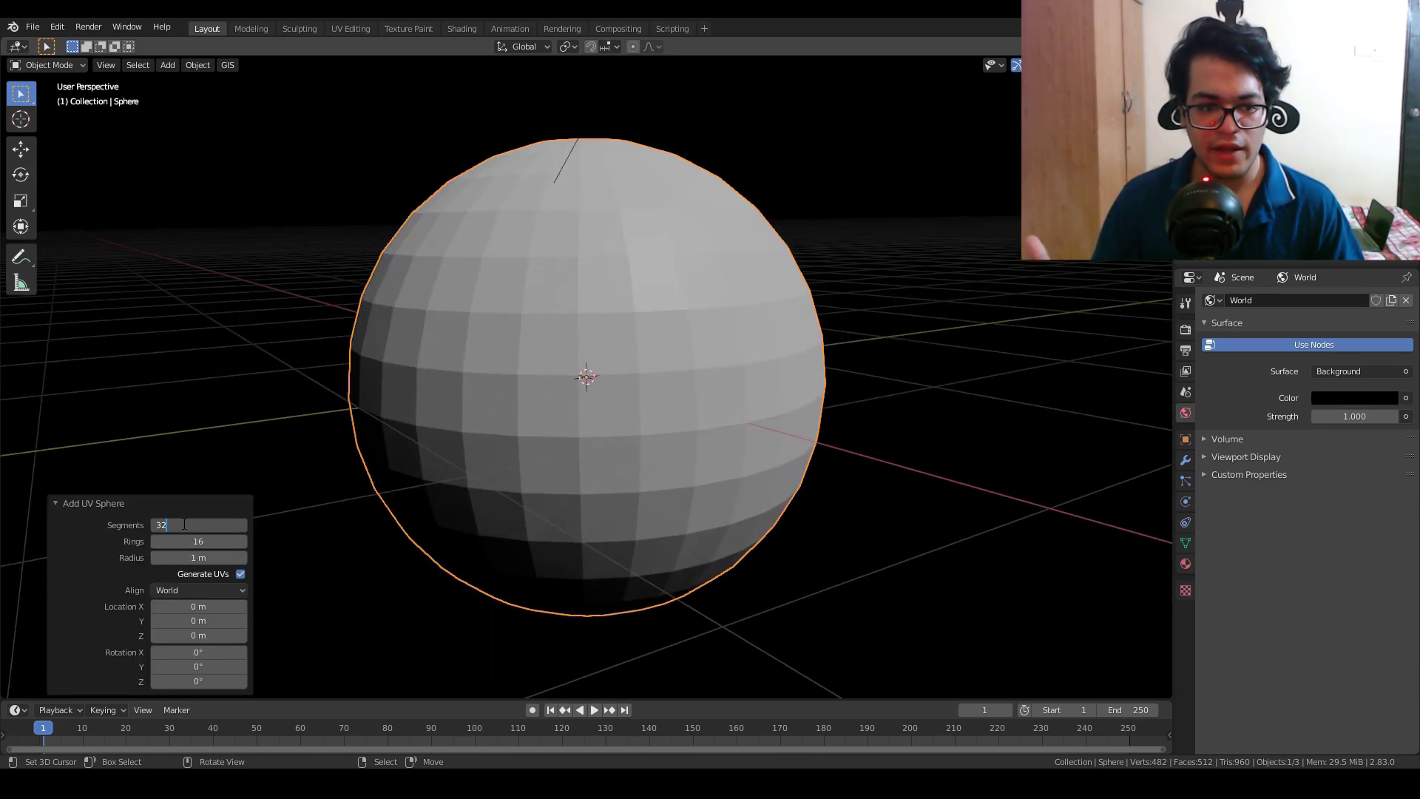
{"action": "type", "text": "6"}
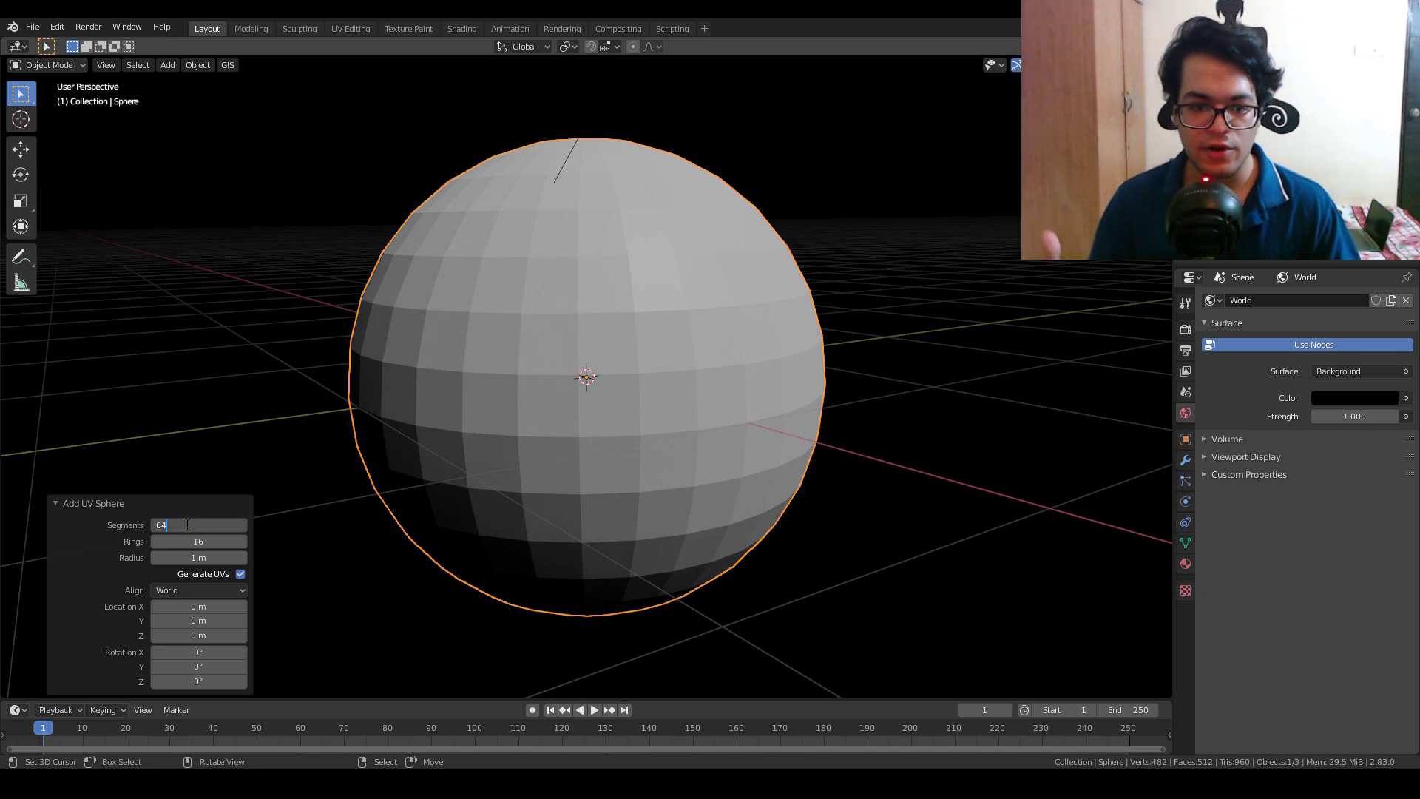
{"action": "type", "text": "4"}
{"action": "left_click", "coordinate": [195, 540]}
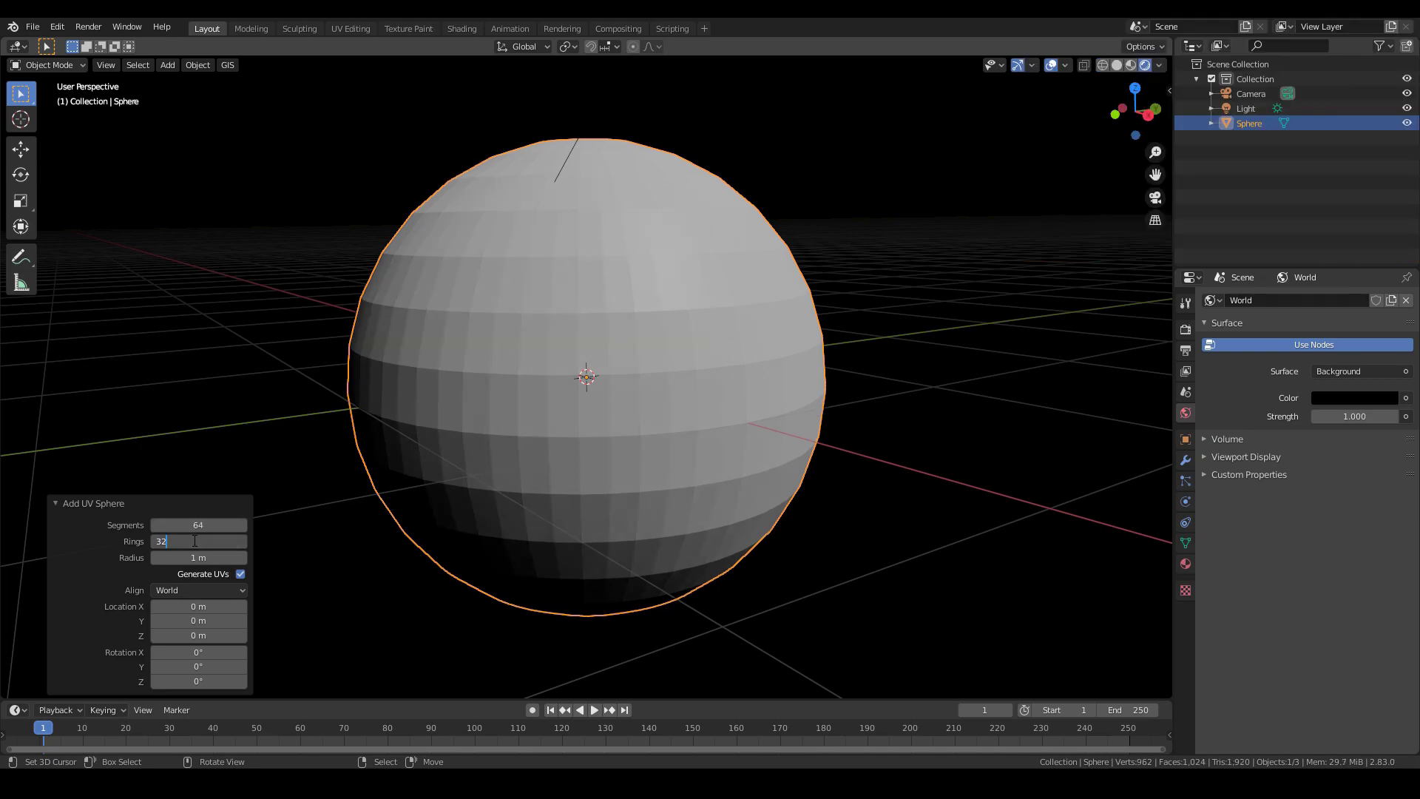
{"action": "type", "text": "32"}
{"action": "key", "text": "Return"}
Shade the sphere smooth and give it a Subdivision Surface modifier.
{"action": "left_click", "coordinate": [197, 65]}
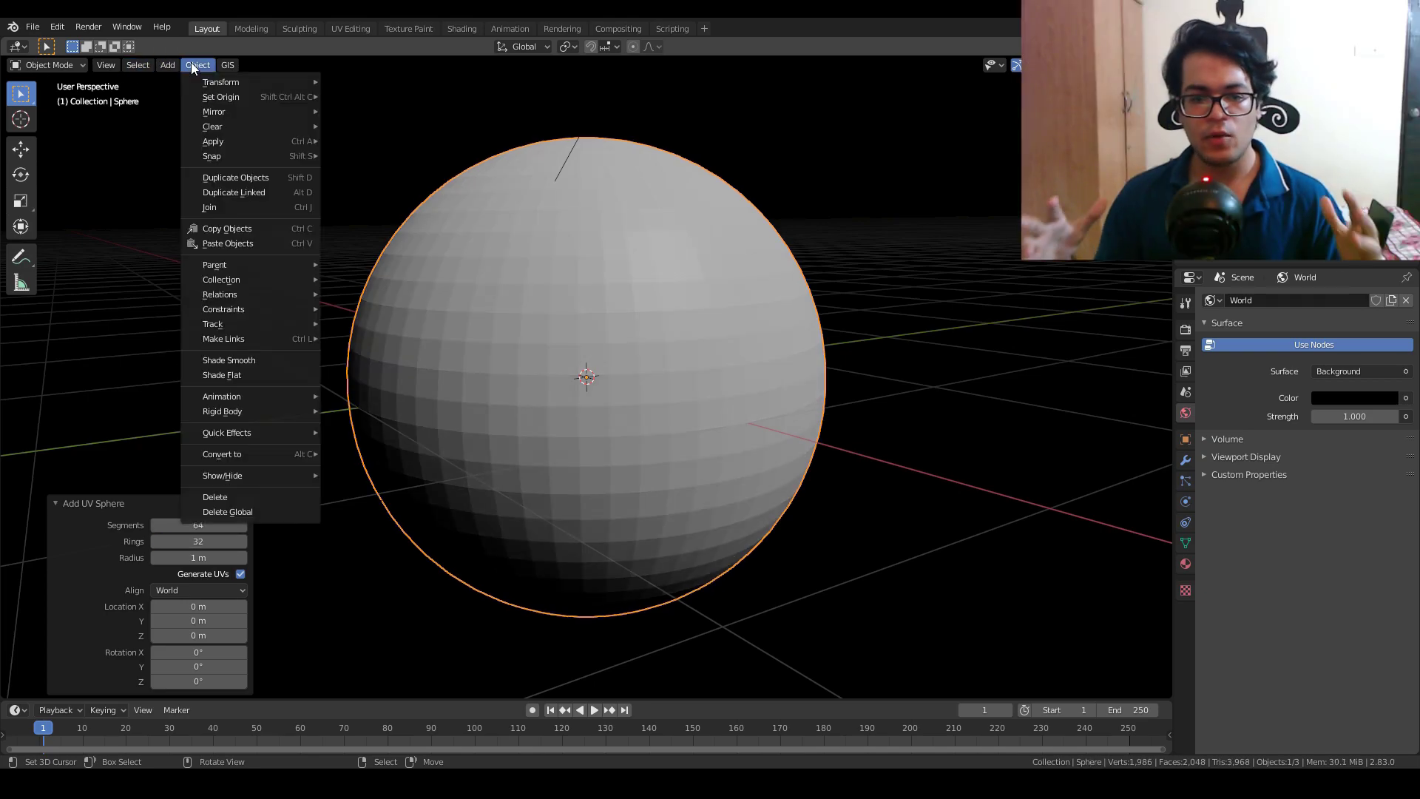
{"action": "left_click", "coordinate": [222, 365]}
{"action": "left_click", "coordinate": [1186, 460]}
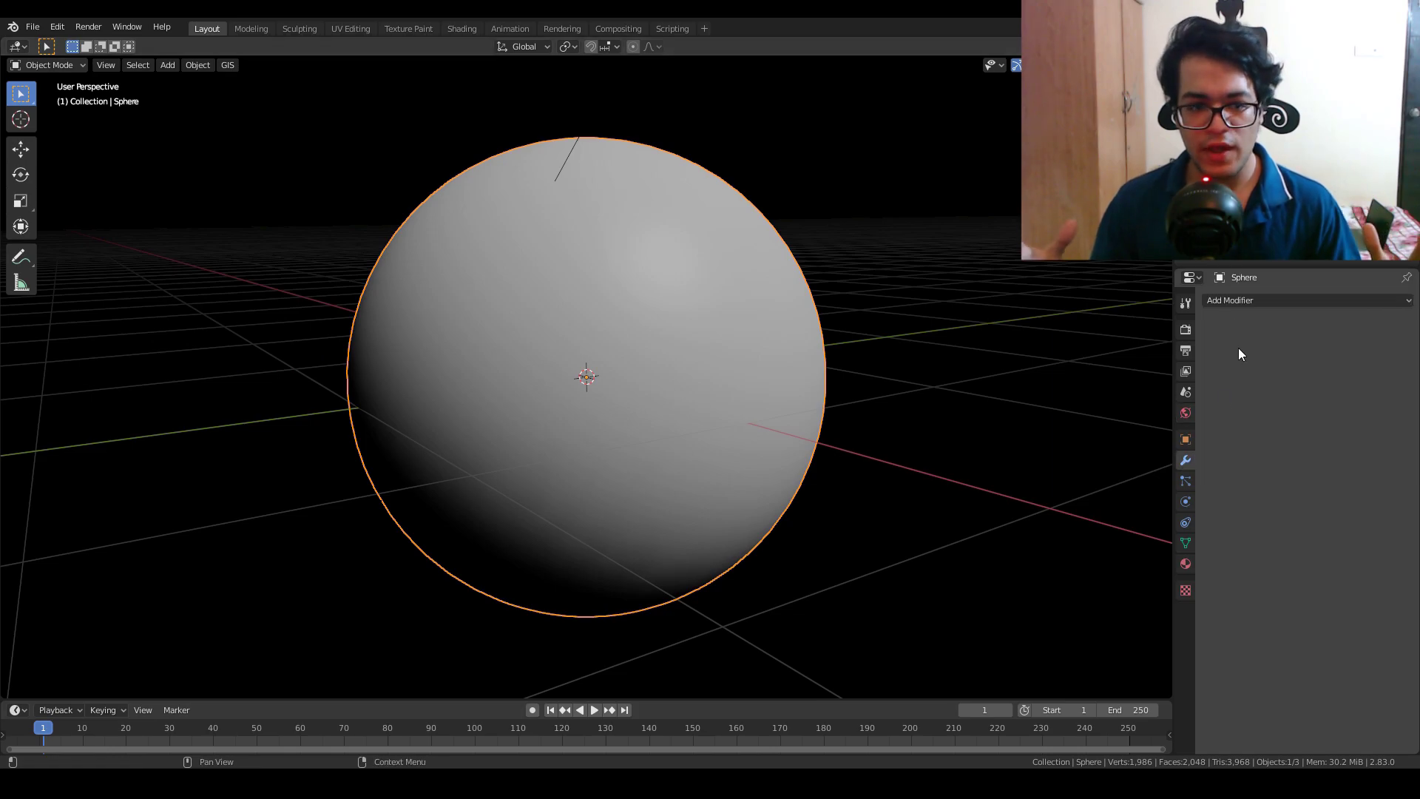
{"action": "left_click", "coordinate": [1249, 304]}
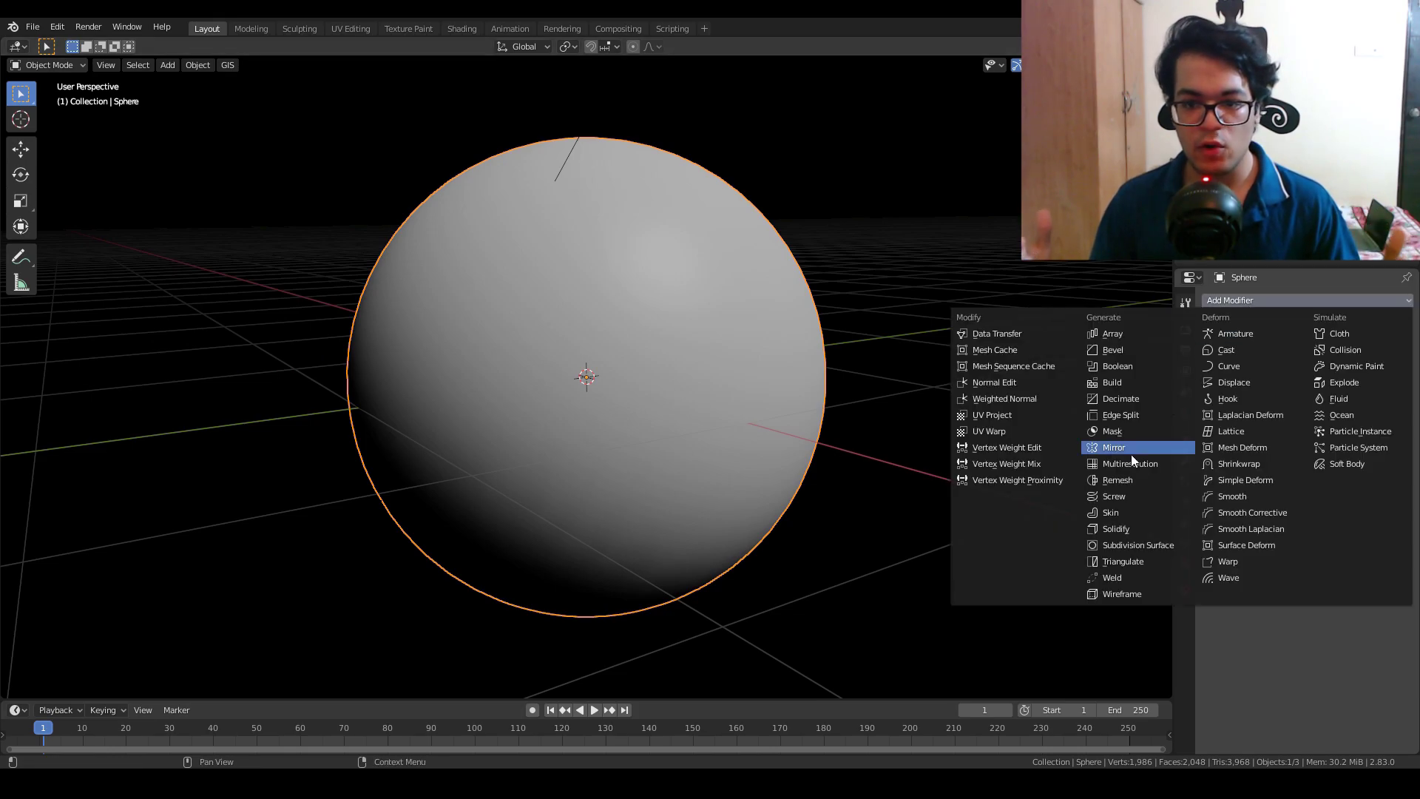
{"action": "left_click", "coordinate": [1145, 544]}
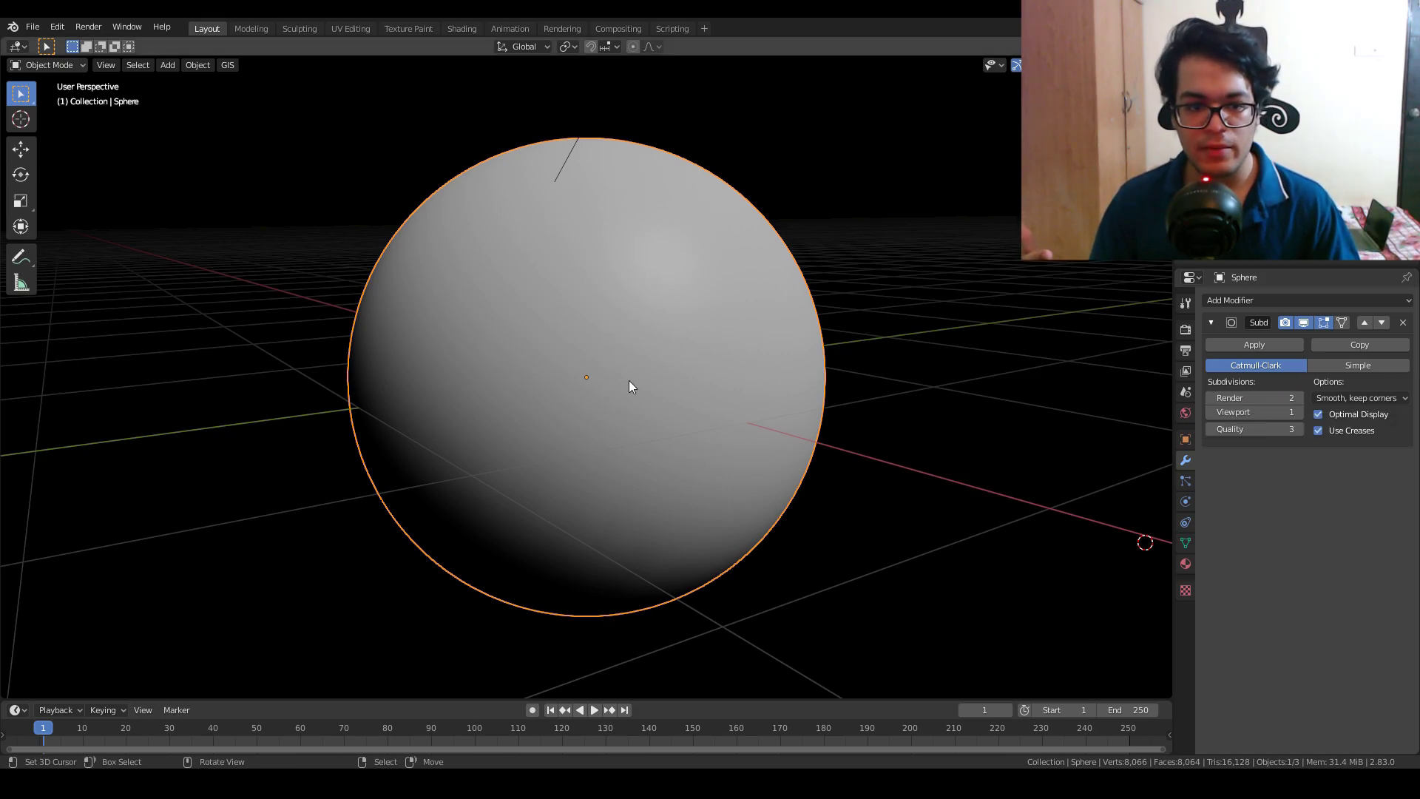
Frame the whole sphere with dark space around it and align the camera to that view.
{"action": "scroll", "coordinate": [629, 380], "scroll_direction": "down", "scroll_amount": 4}
{"action": "middle_click_drag", "start_coordinate": [628, 380], "coordinate": [627, 361]}
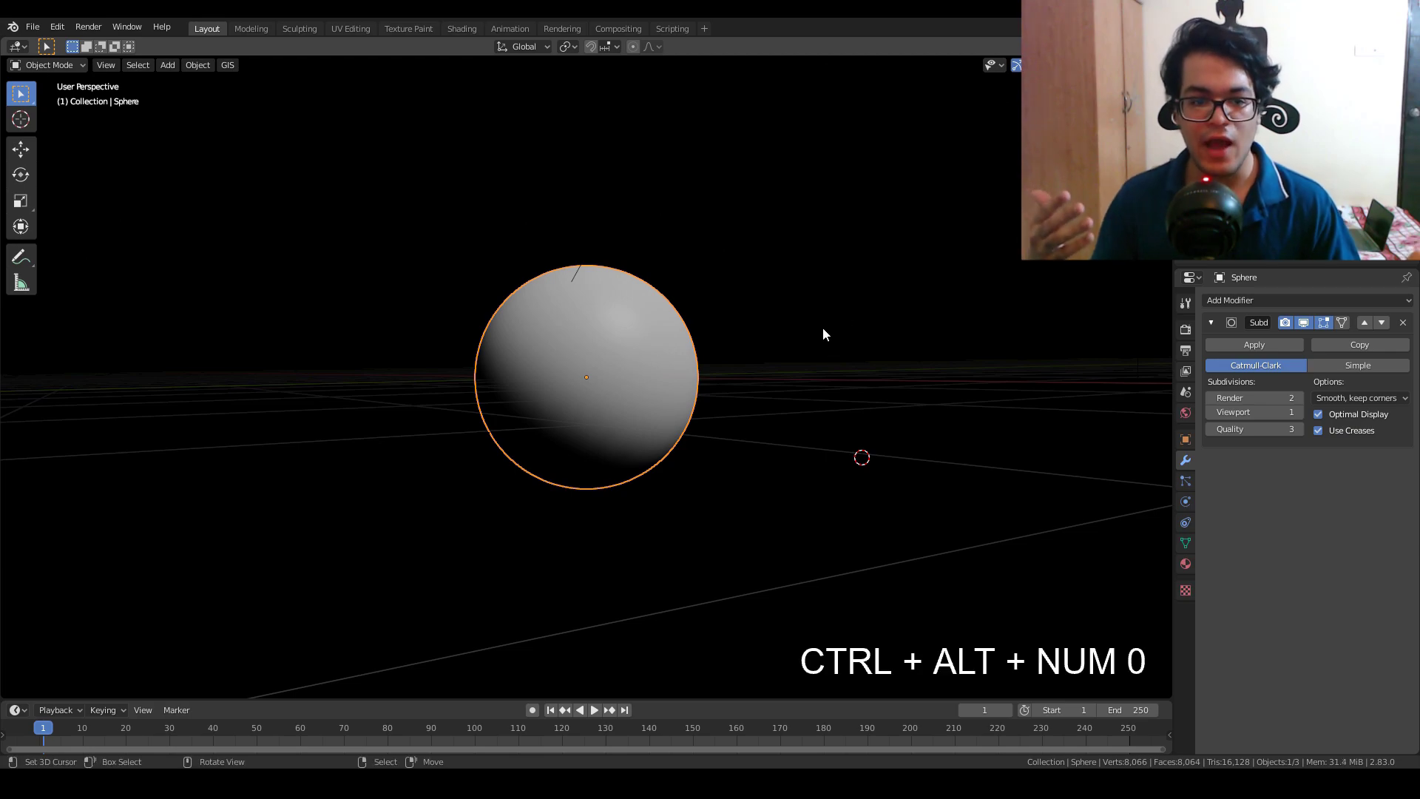
{"action": "key", "text": "ctrl+alt+KP_0"}
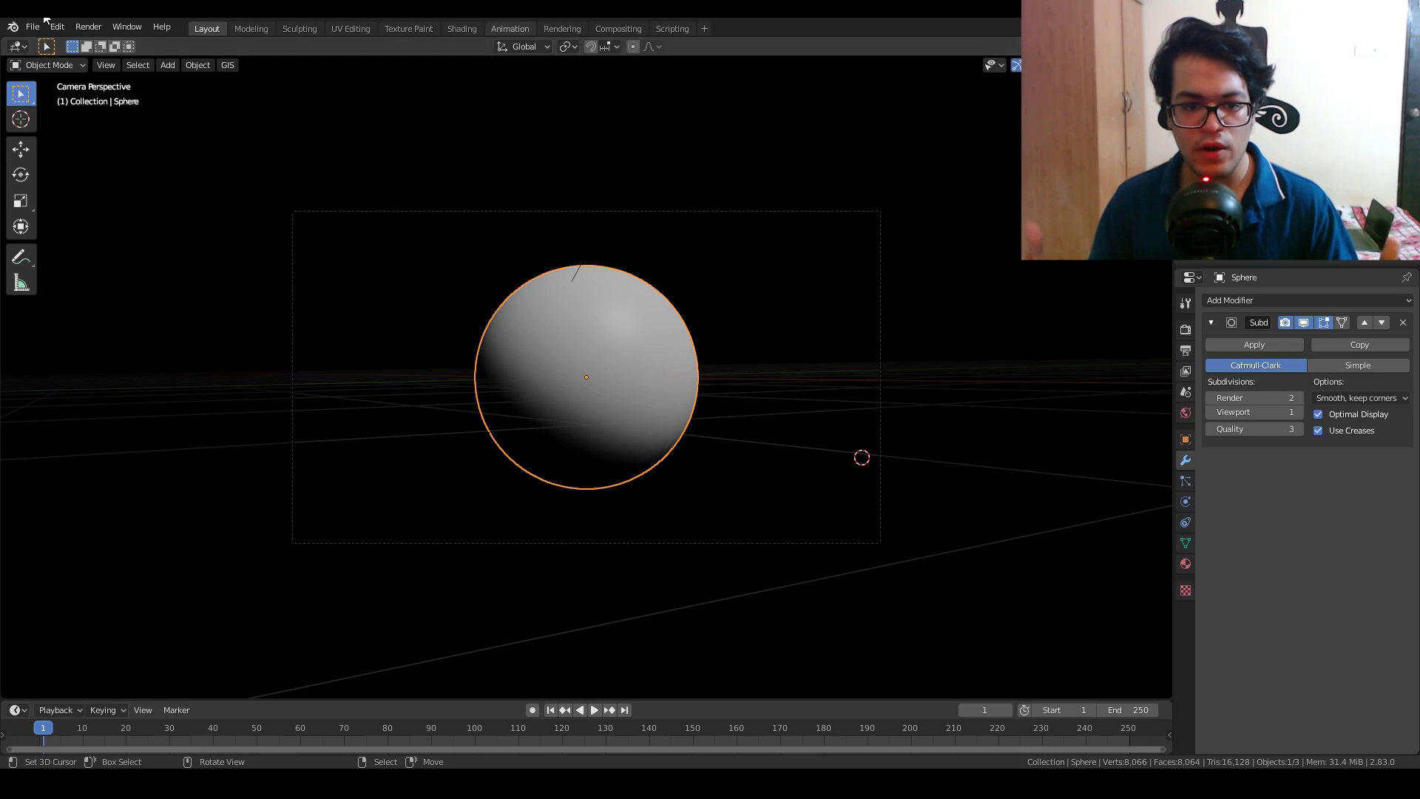
Switch to the Shading workspace to edit the sphere's moon material.
{"action": "left_click", "coordinate": [461, 28]}
{"action": "left_click_drag", "start_coordinate": [619, 571], "coordinate": [427, 564]}
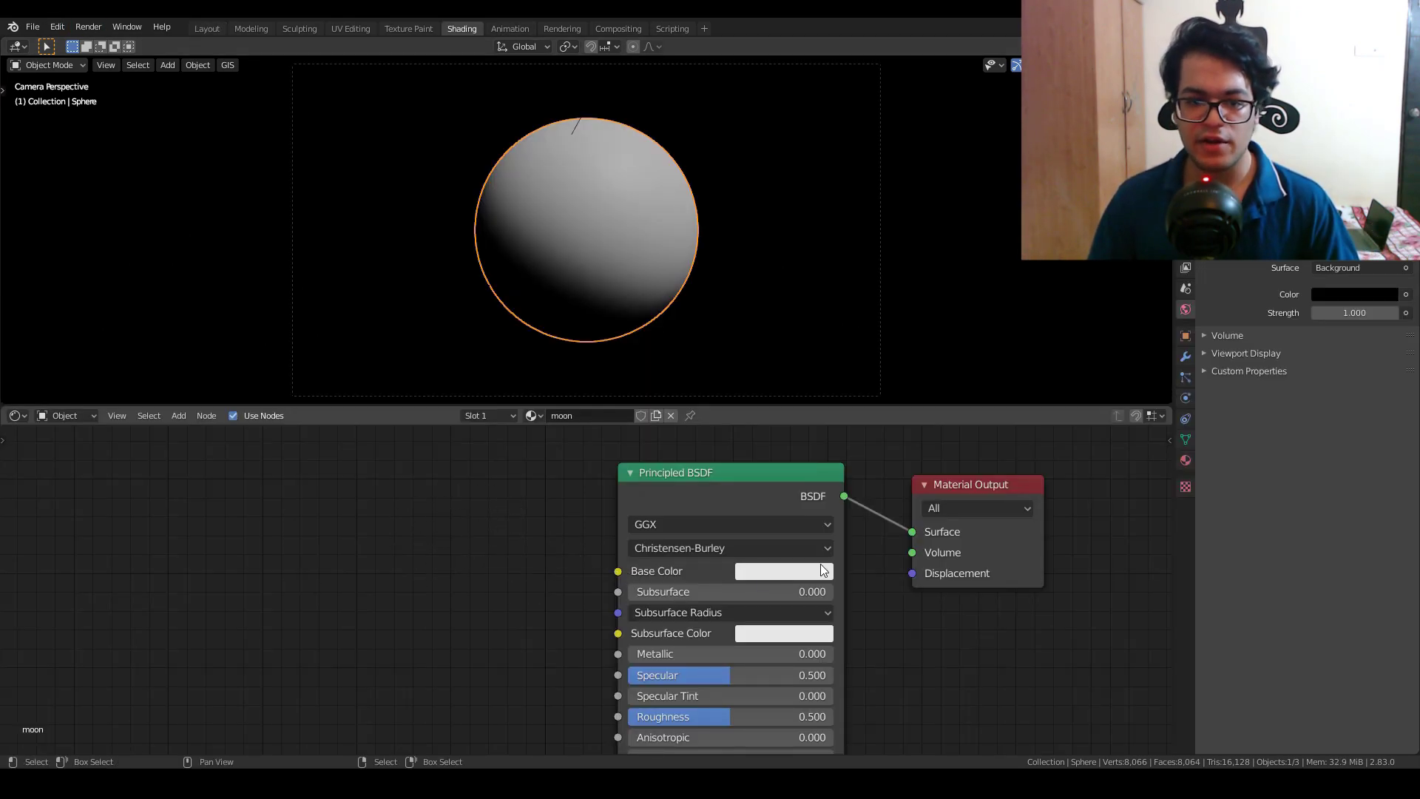
Tint the Principled BSDF's Base Color a pale beige.
{"action": "left_click", "coordinate": [821, 565]}
{"action": "left_click_drag", "start_coordinate": [792, 416], "coordinate": [744, 376]}
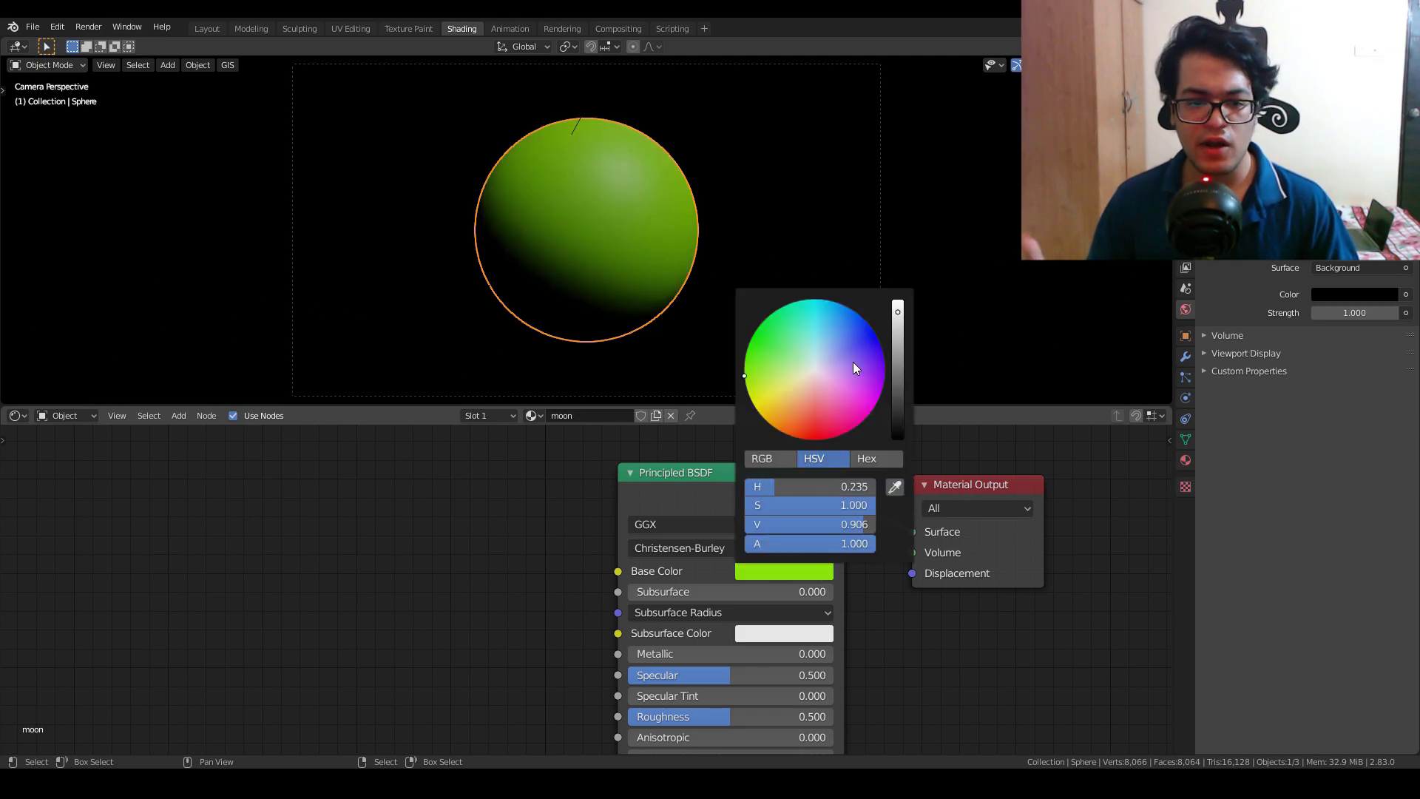
{"action": "left_click_drag", "start_coordinate": [819, 338], "coordinate": [811, 376]}
{"action": "left_click_drag", "start_coordinate": [618, 571], "coordinate": [427, 553]}
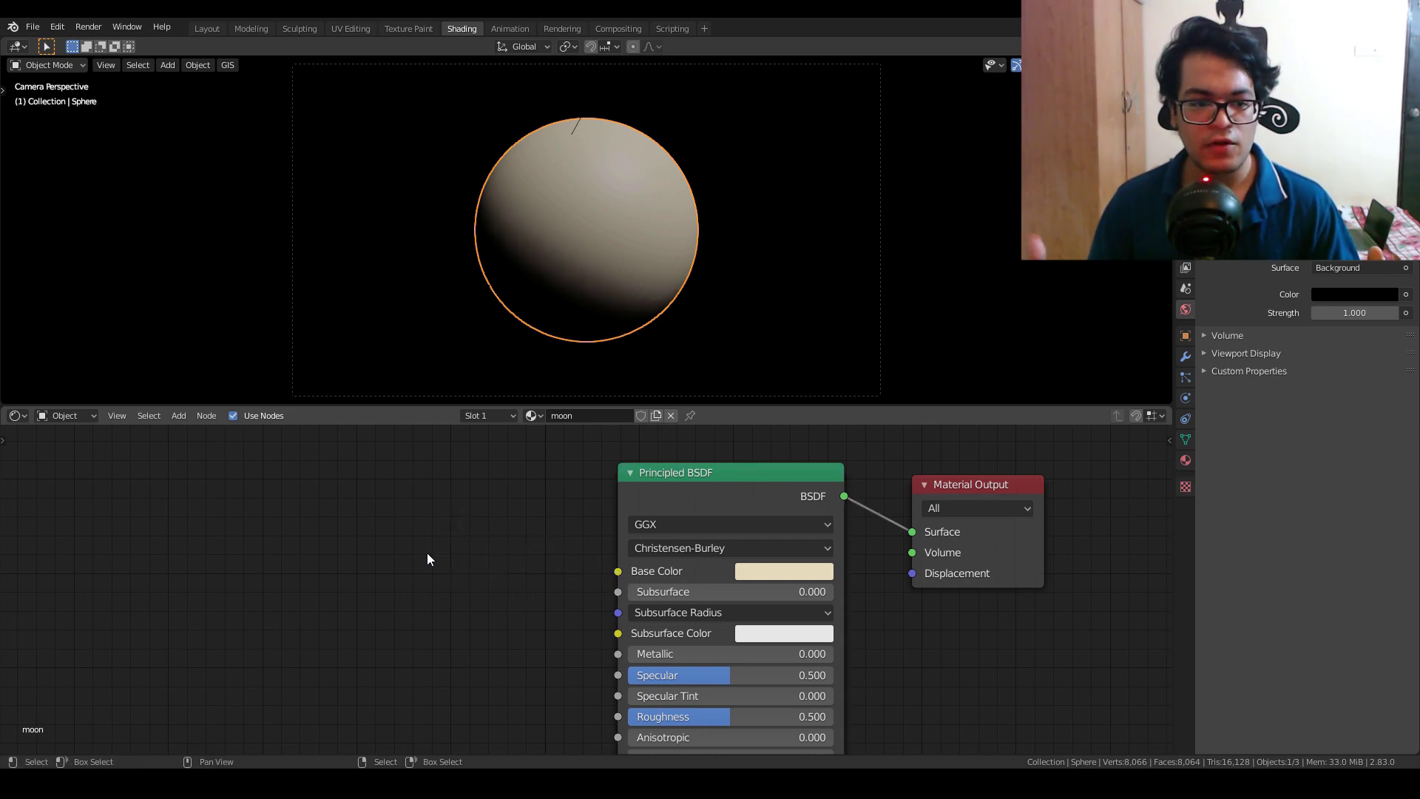
Add an Image Texture node beside the Principled BSDF and load lroc_color_poles_4k.tif into it.
{"action": "key", "text": "shift+a"}
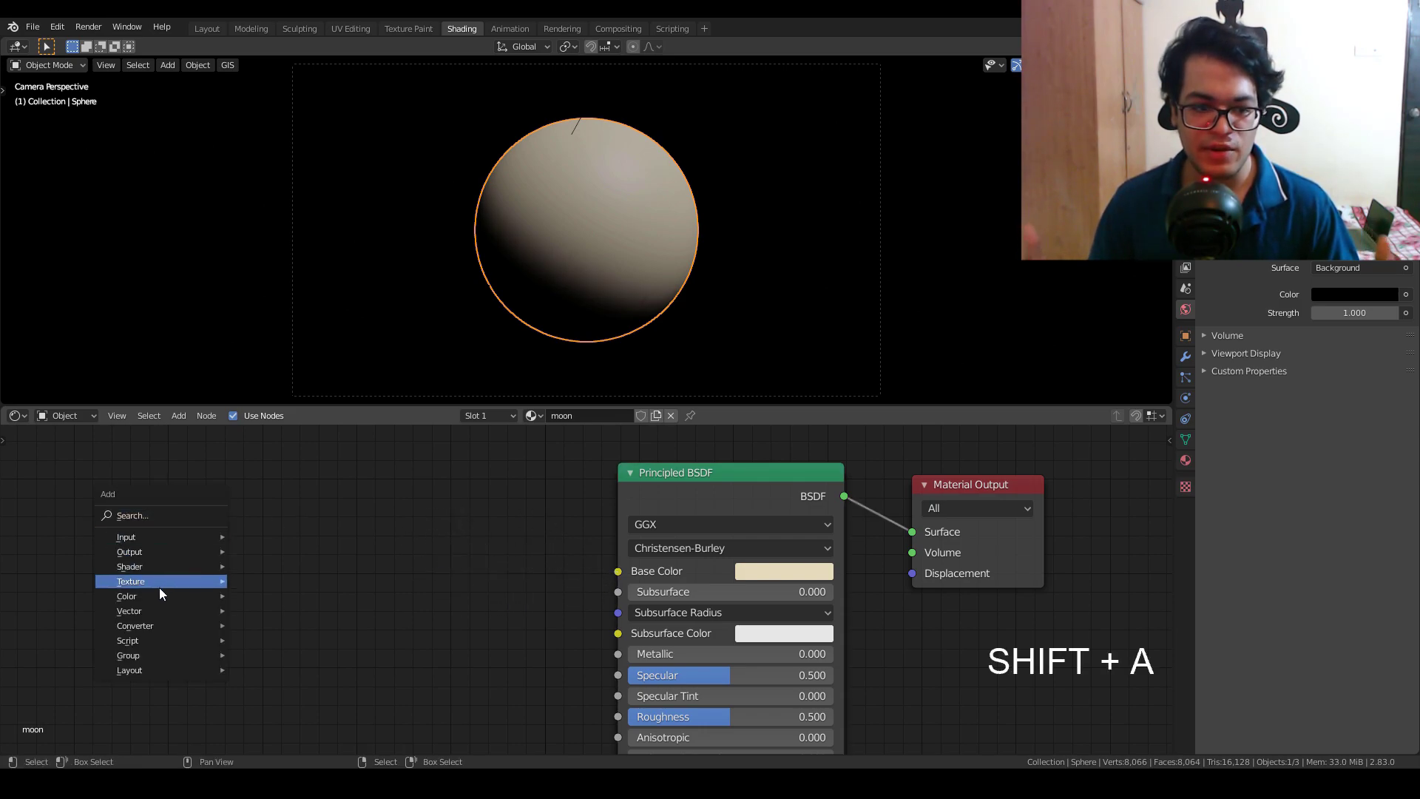
{"action": "mouse_move", "coordinate": [163, 582]}
{"action": "left_click", "coordinate": [305, 450]}
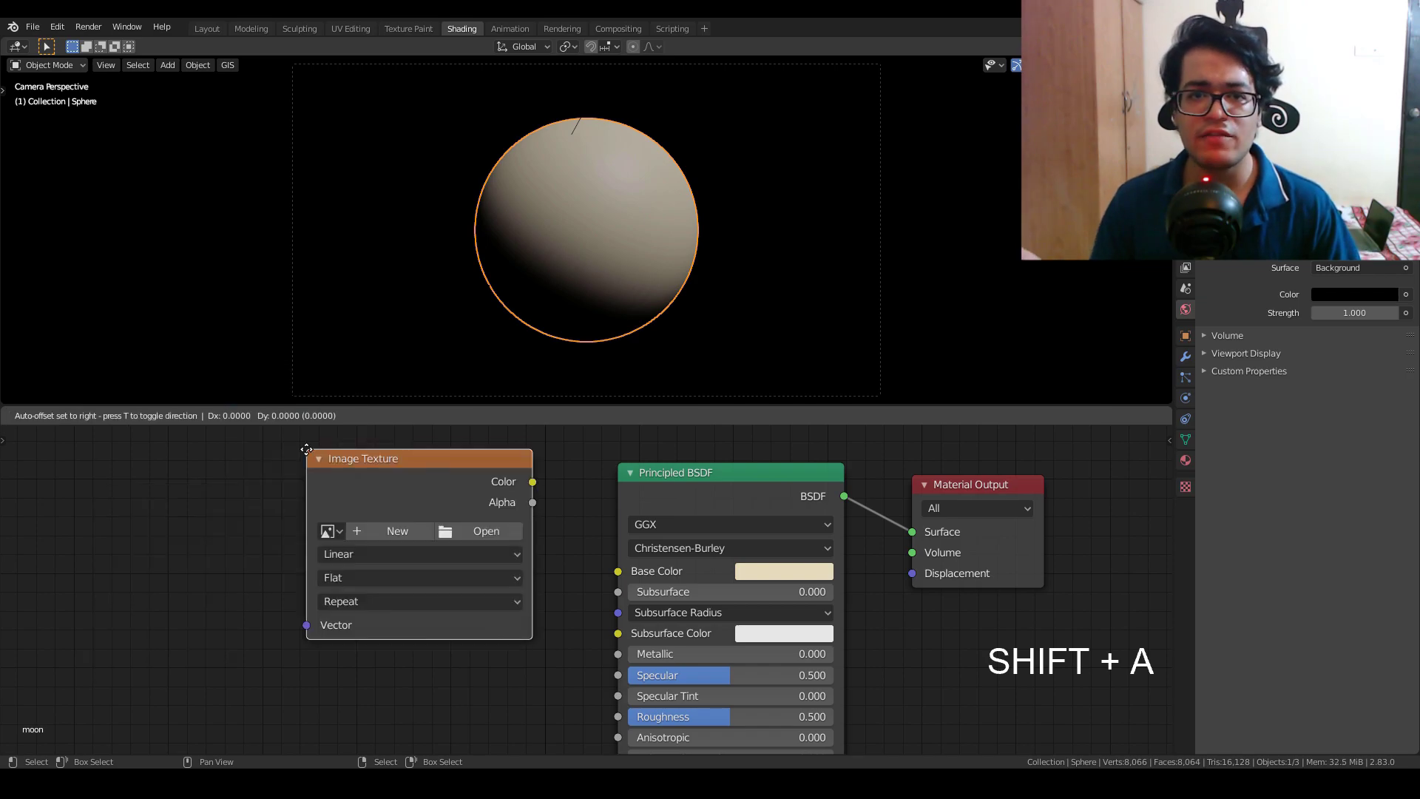
{"action": "left_click", "coordinate": [231, 494]}
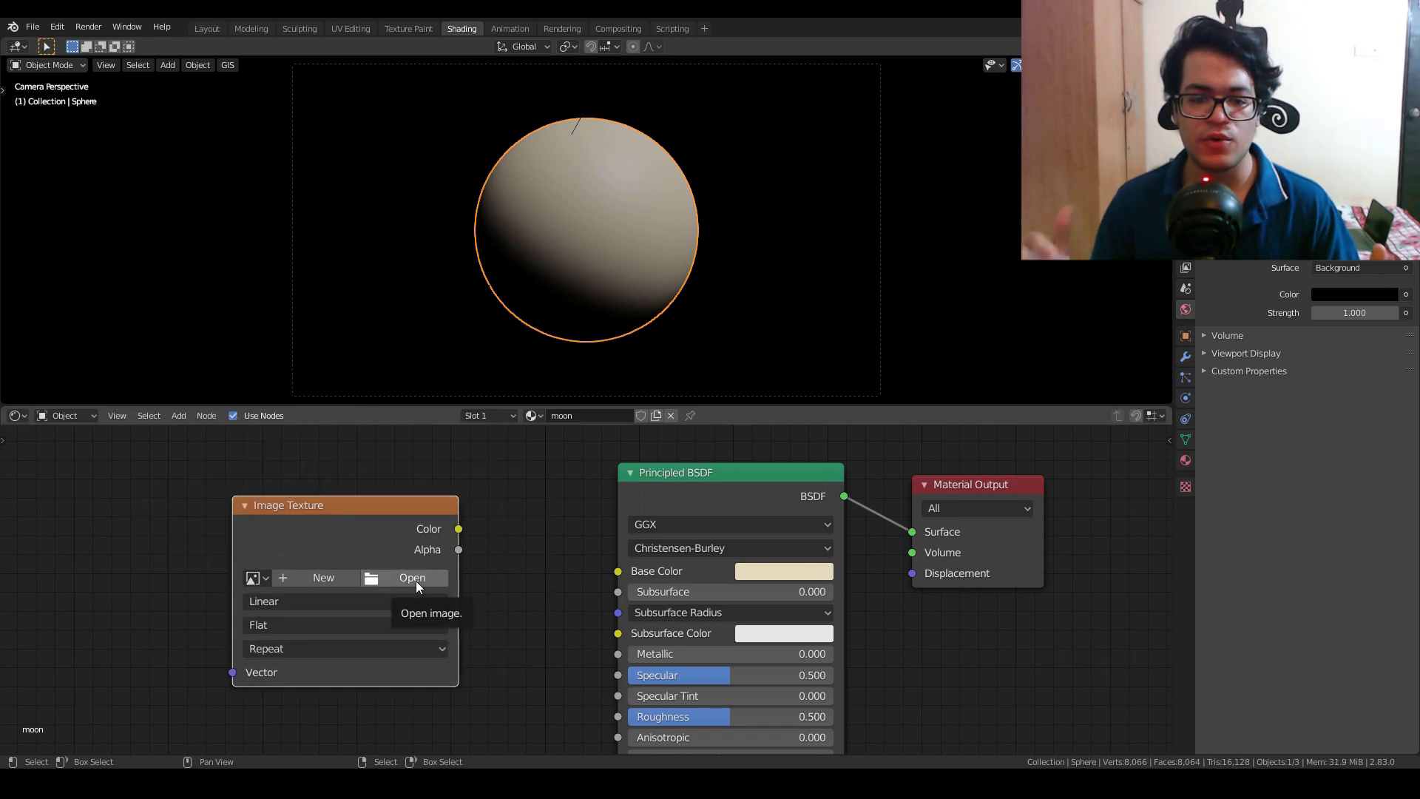
{"action": "left_click", "coordinate": [416, 579]}
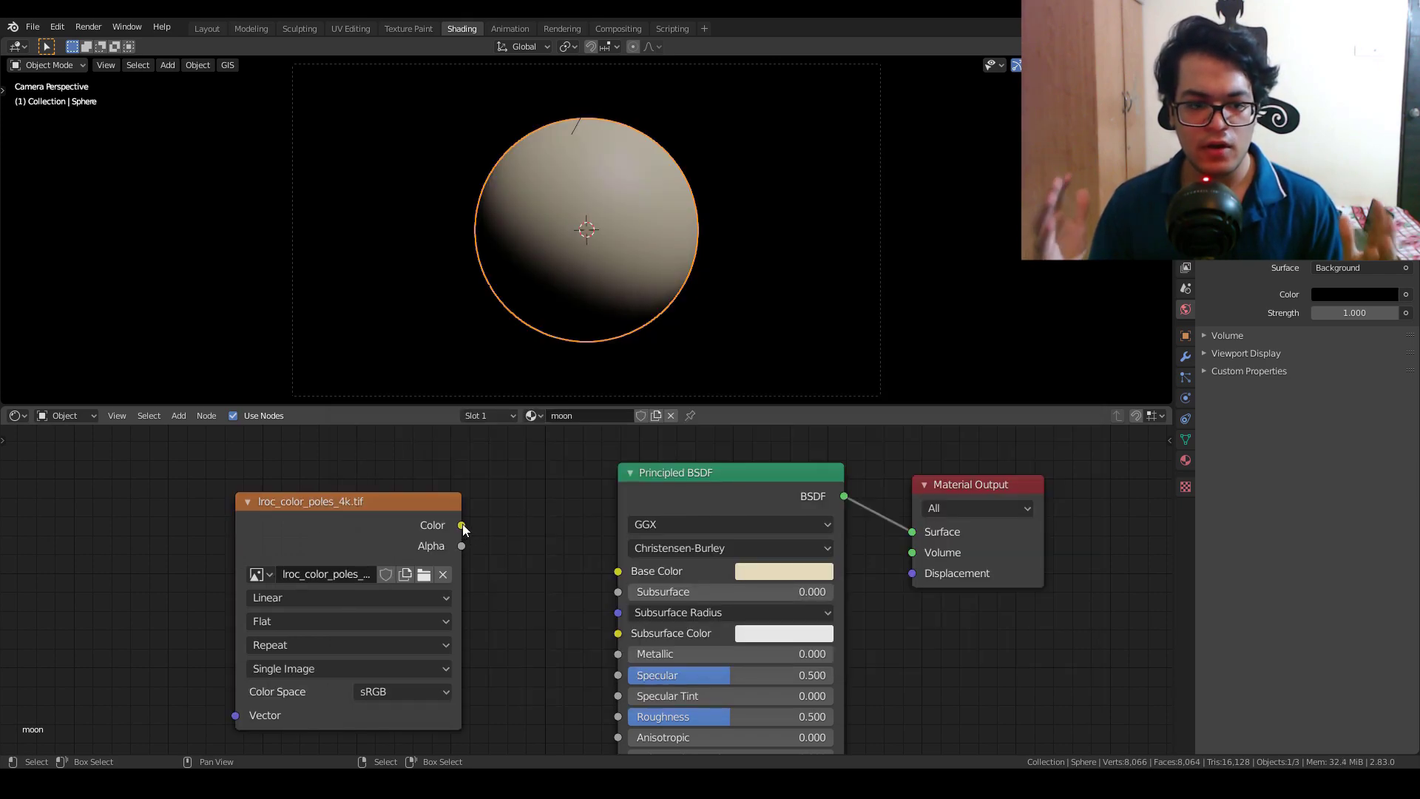
Connect the image texture's Color output to the Principled BSDF's Base Color and inspect the textured sphere up close.
{"action": "left_click_drag", "start_coordinate": [462, 525], "coordinate": [568, 516]}
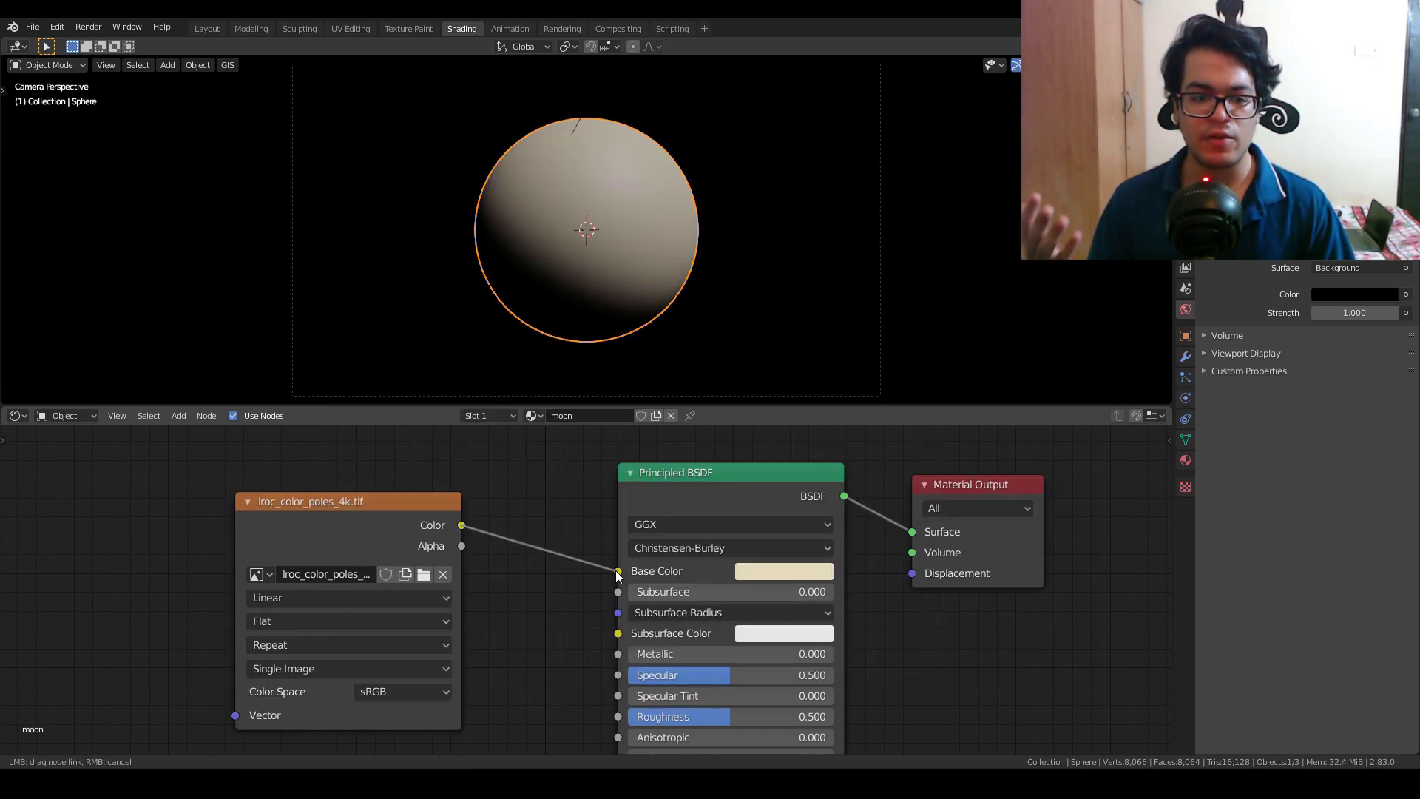
{"action": "left_click_drag", "start_coordinate": [619, 576], "coordinate": [618, 571]}
{"action": "scroll", "coordinate": [558, 326], "scroll_direction": "up", "scroll_amount": 2}
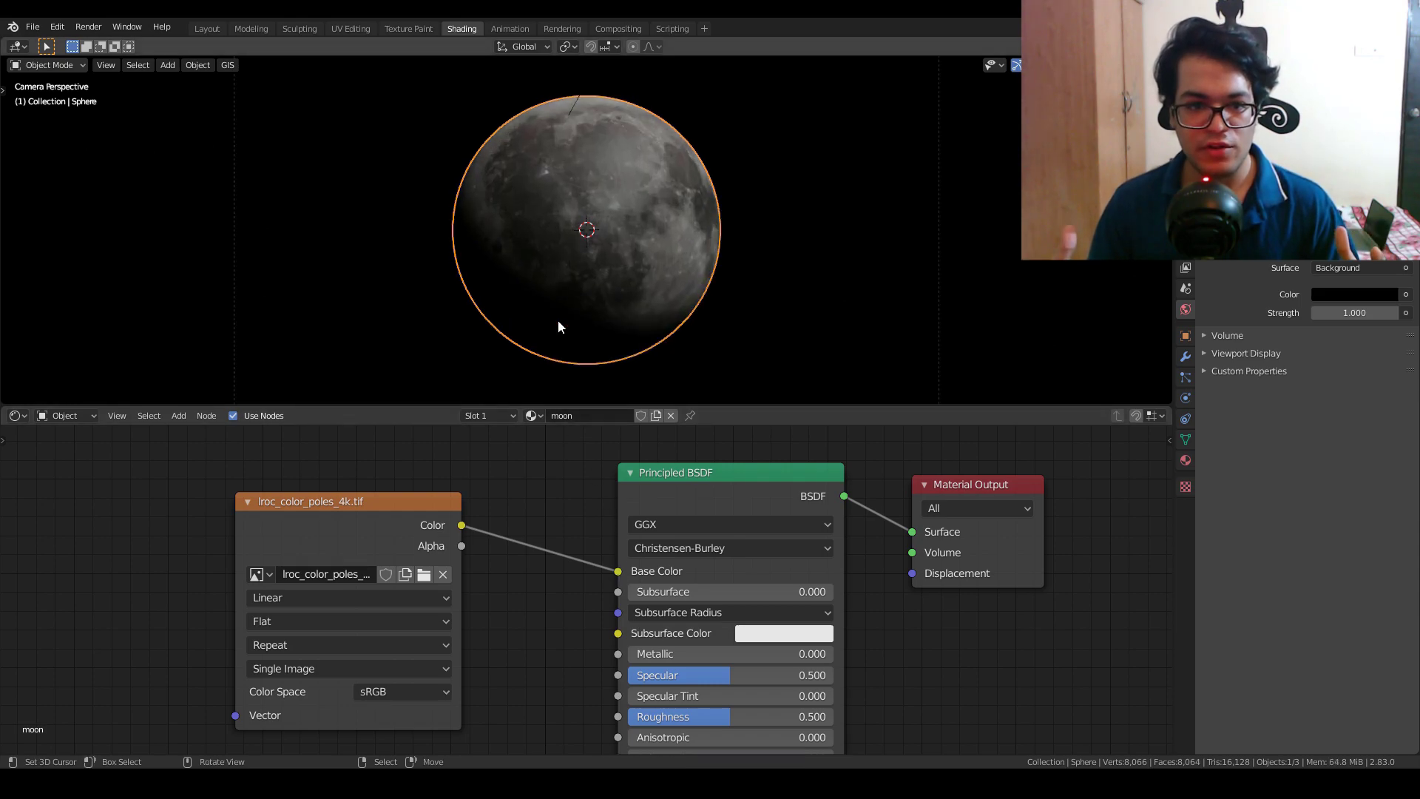
{"action": "scroll", "coordinate": [558, 326], "scroll_direction": "up", "scroll_amount": 4}
{"action": "scroll", "coordinate": [559, 326], "scroll_direction": "down", "scroll_amount": 3}
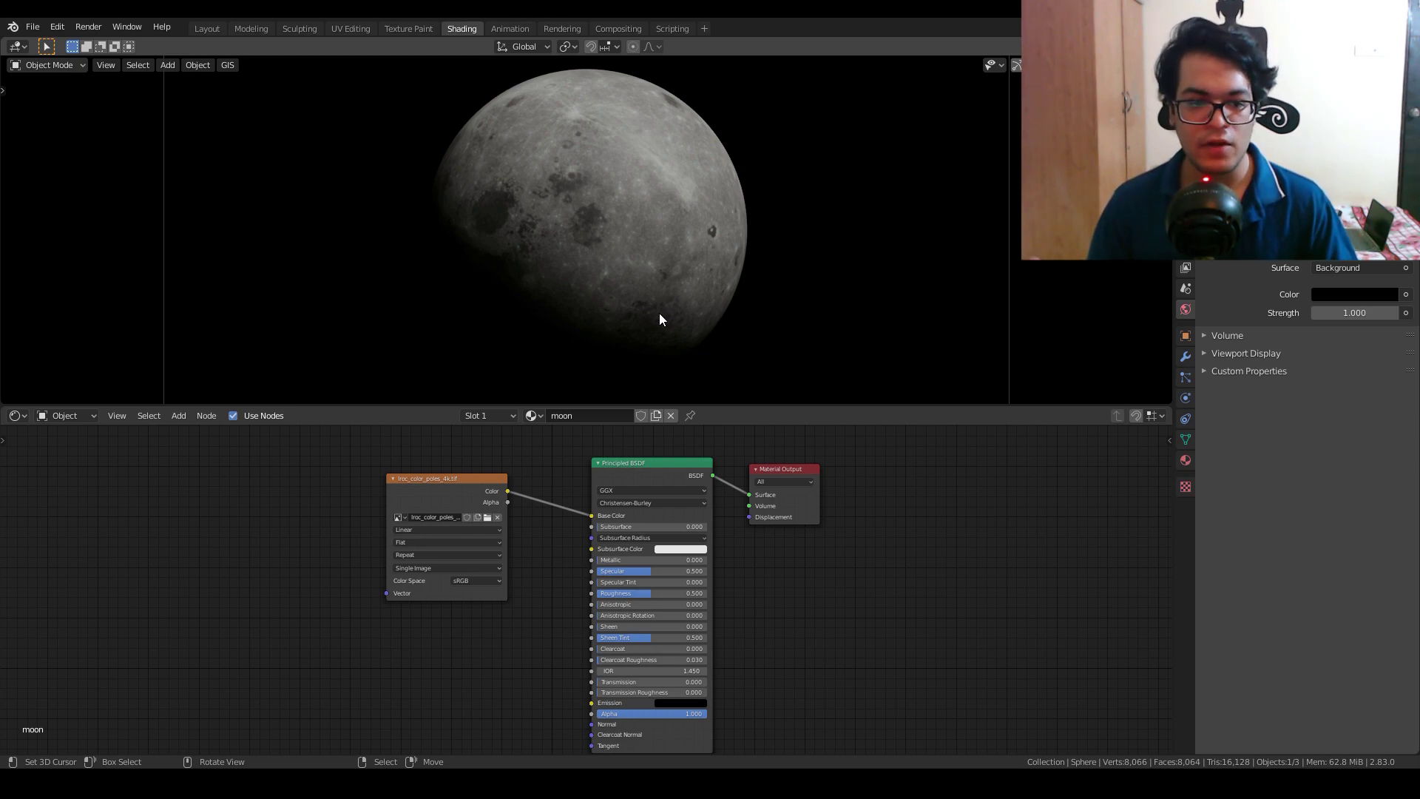
{"action": "scroll", "coordinate": [659, 313], "scroll_direction": "up", "scroll_amount": 5}
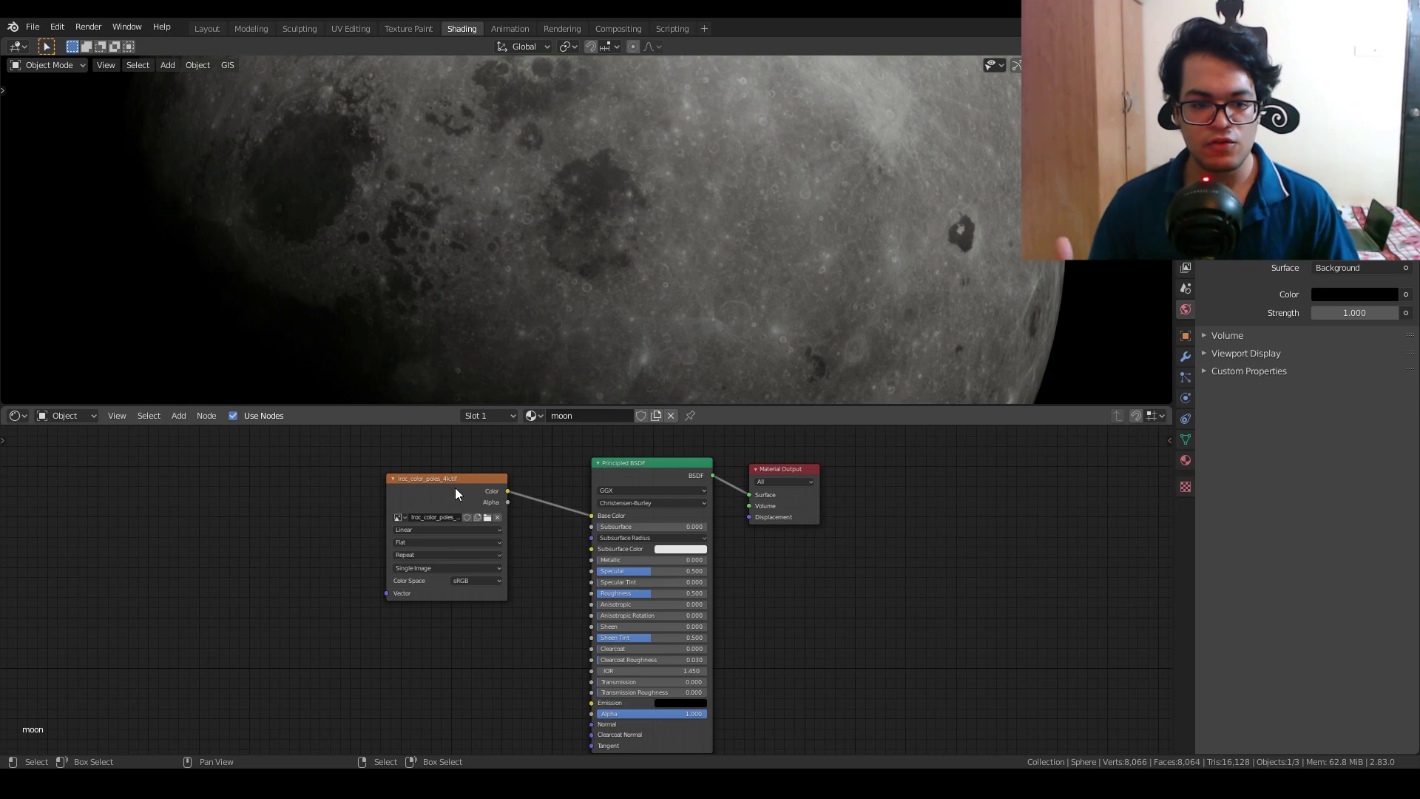
Duplicate the lroc_color_poles_4k.tif texture node and place the copy below the original.
{"action": "key", "text": "shift+d"}
{"action": "left_click", "coordinate": [516, 625]}
{"action": "middle_click_drag", "start_coordinate": [516, 624], "coordinate": [691, 580]}
{"action": "scroll", "coordinate": [479, 574], "scroll_direction": "up", "scroll_amount": 6}
Add a Displacement node next to the duplicated image texture node.
{"action": "key", "text": "shift+a"}
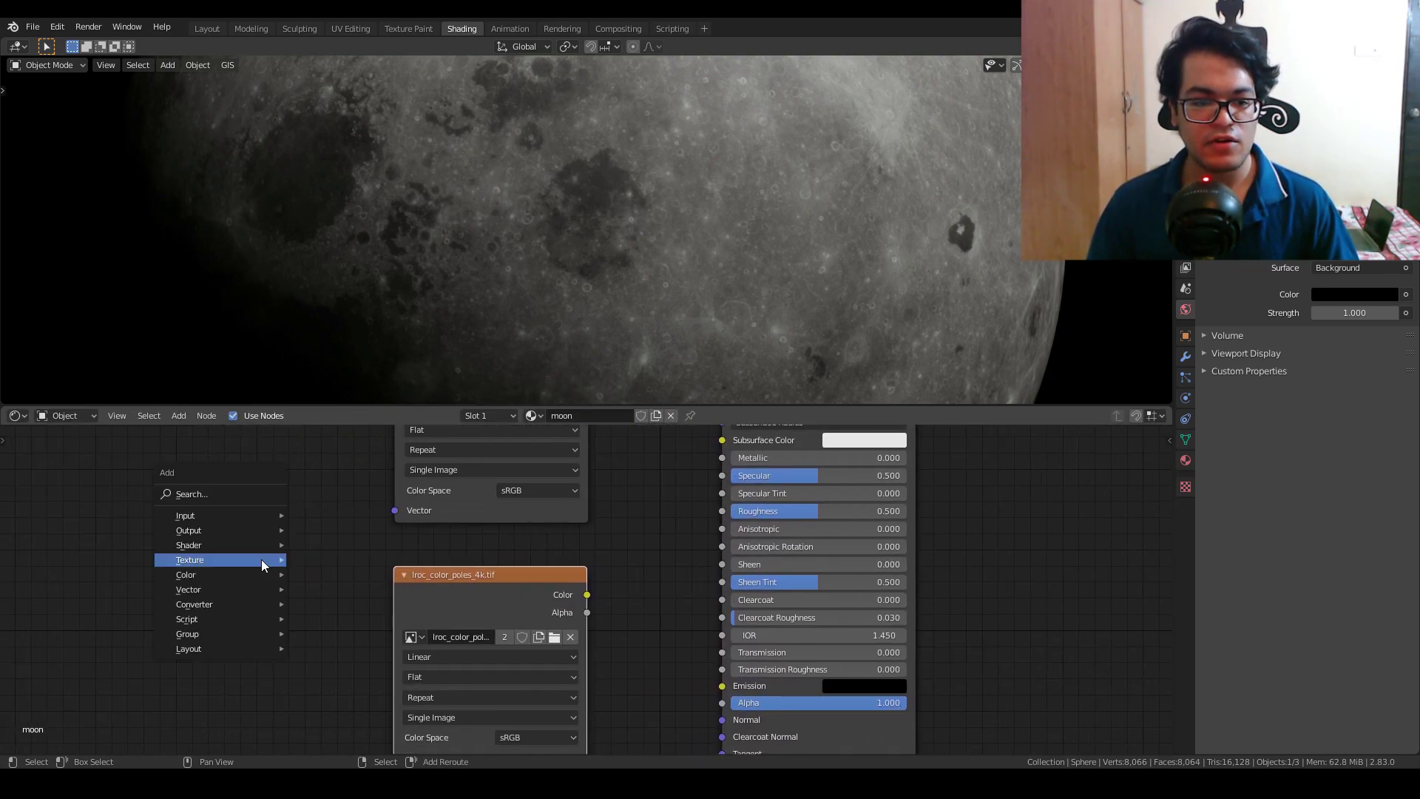
{"action": "left_click", "coordinate": [232, 494]}
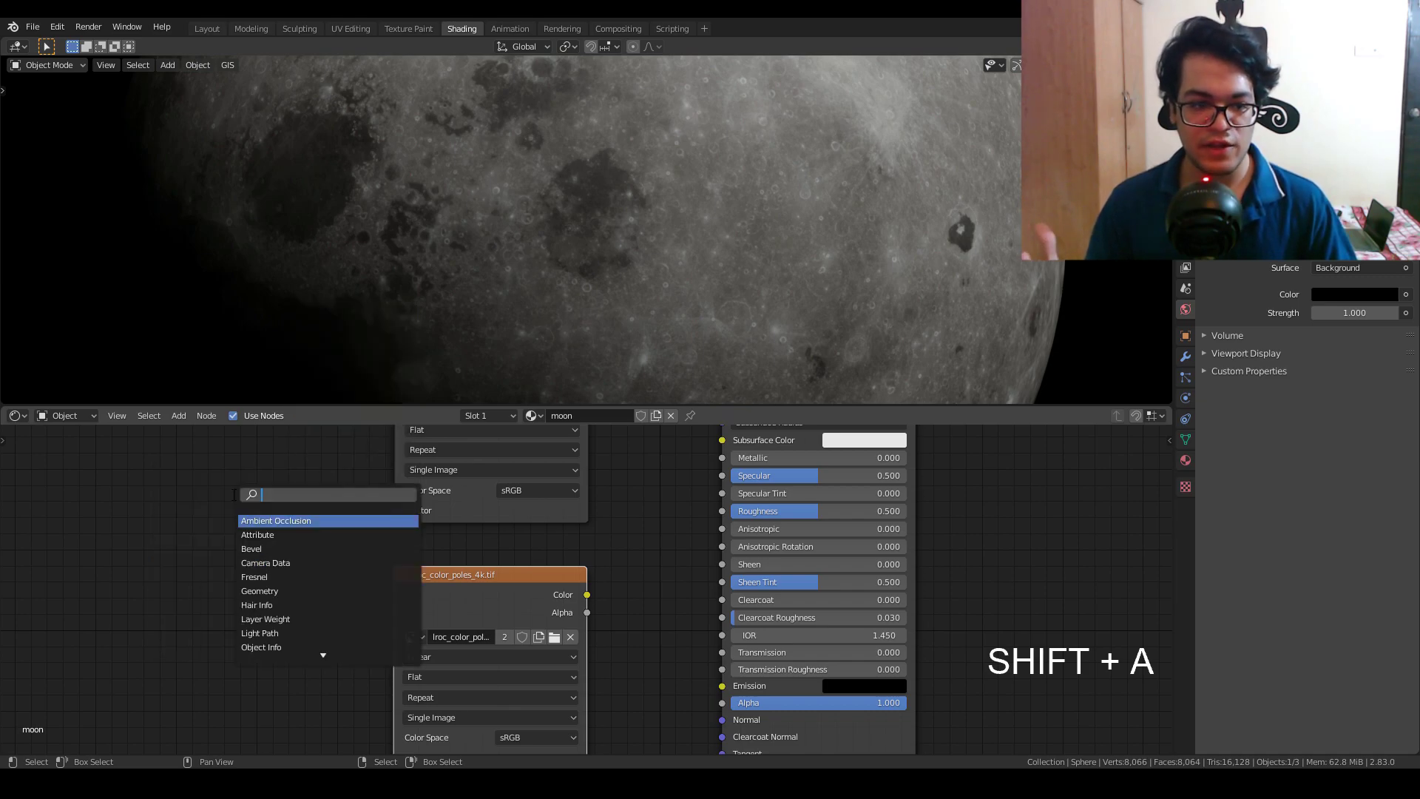
{"action": "type", "text": "dis"}
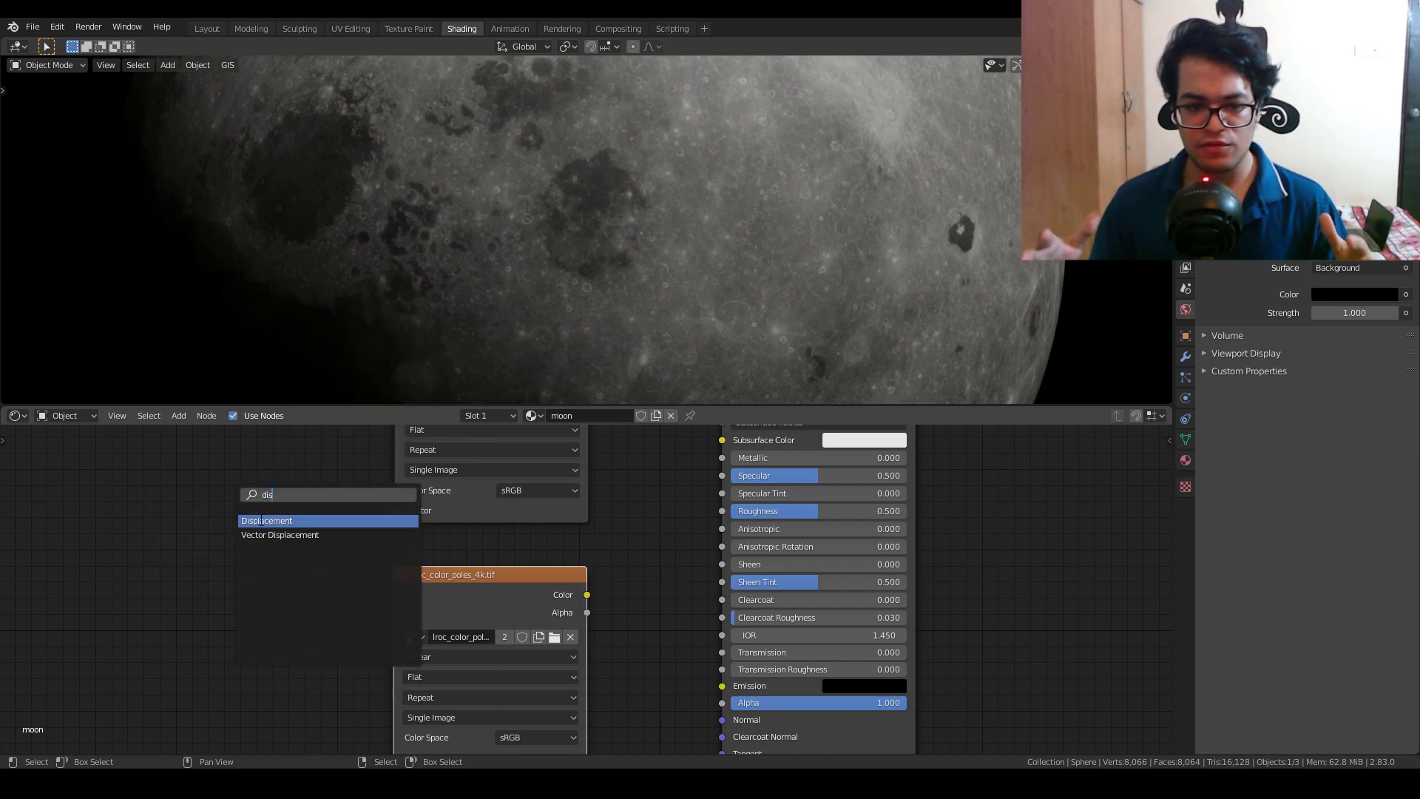
{"action": "left_click", "coordinate": [259, 521]}
{"action": "left_click", "coordinate": [599, 589]}
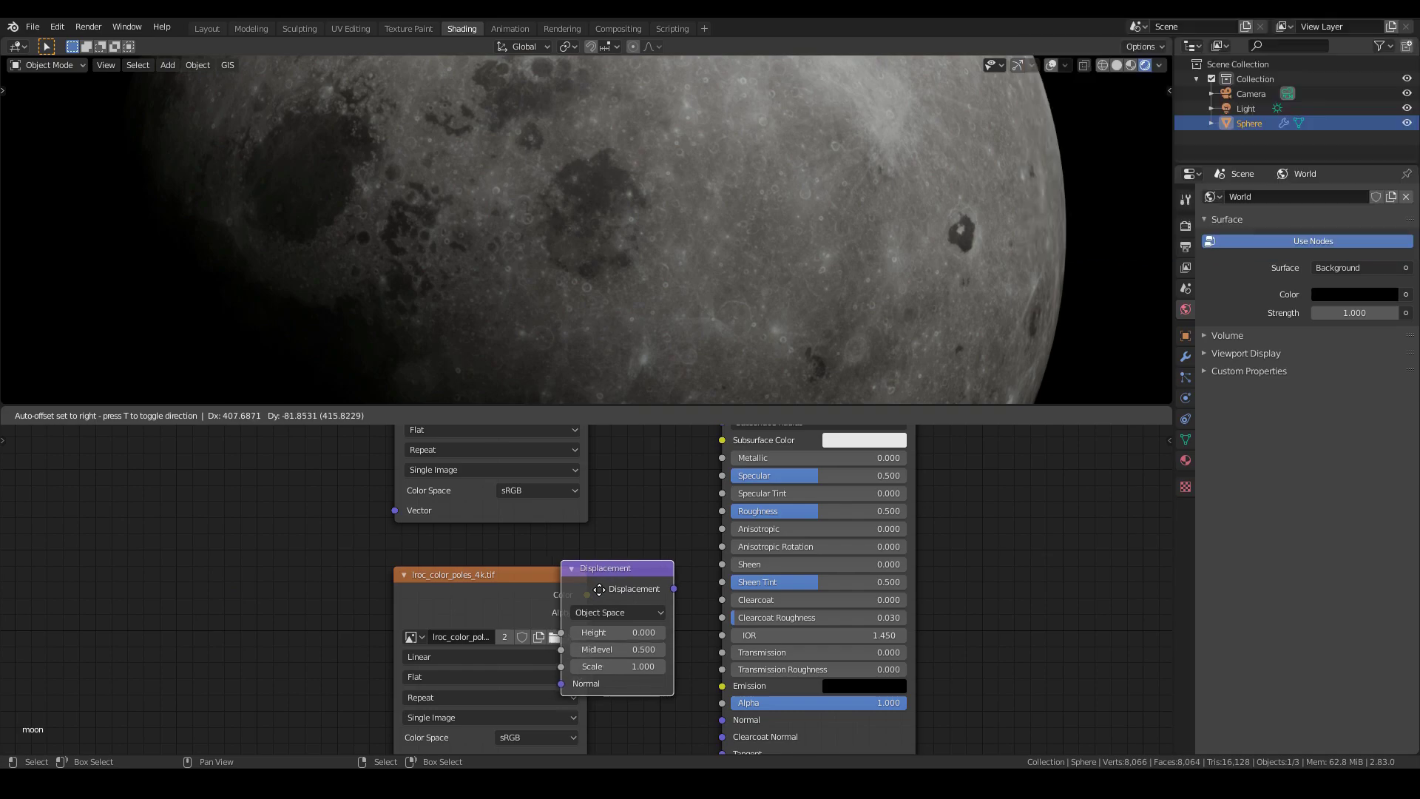
Rearrange the duplicated image texture and Displacement nodes to sit after the Principled BSDF, and shift the Material Output node farther right.
{"action": "left_click_drag", "start_coordinate": [554, 602], "coordinate": [468, 593]}
{"action": "scroll", "coordinate": [468, 593], "scroll_direction": "down", "scroll_amount": 2}
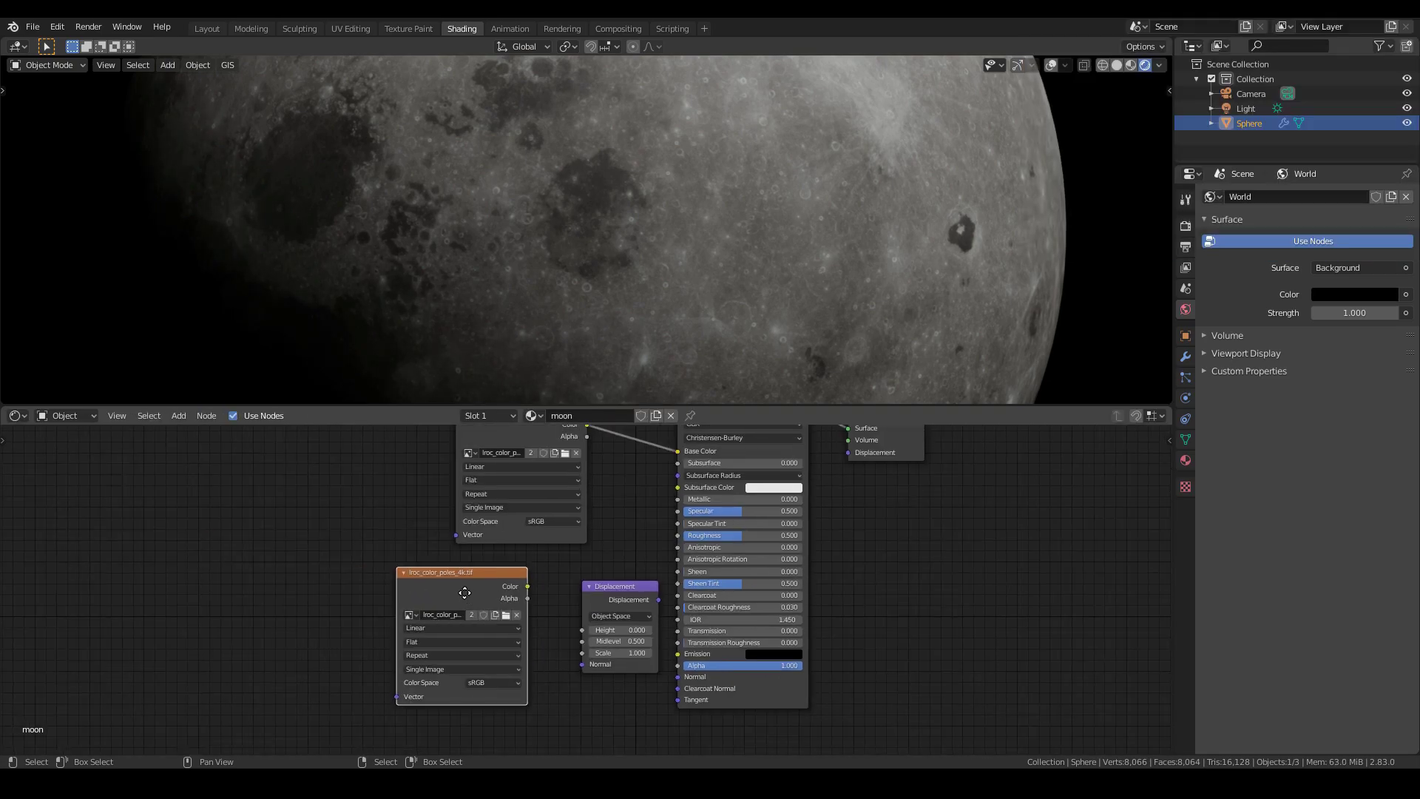
{"action": "middle_click_drag", "start_coordinate": [467, 593], "coordinate": [322, 629]}
{"action": "left_click_drag", "start_coordinate": [352, 613], "coordinate": [835, 547]}
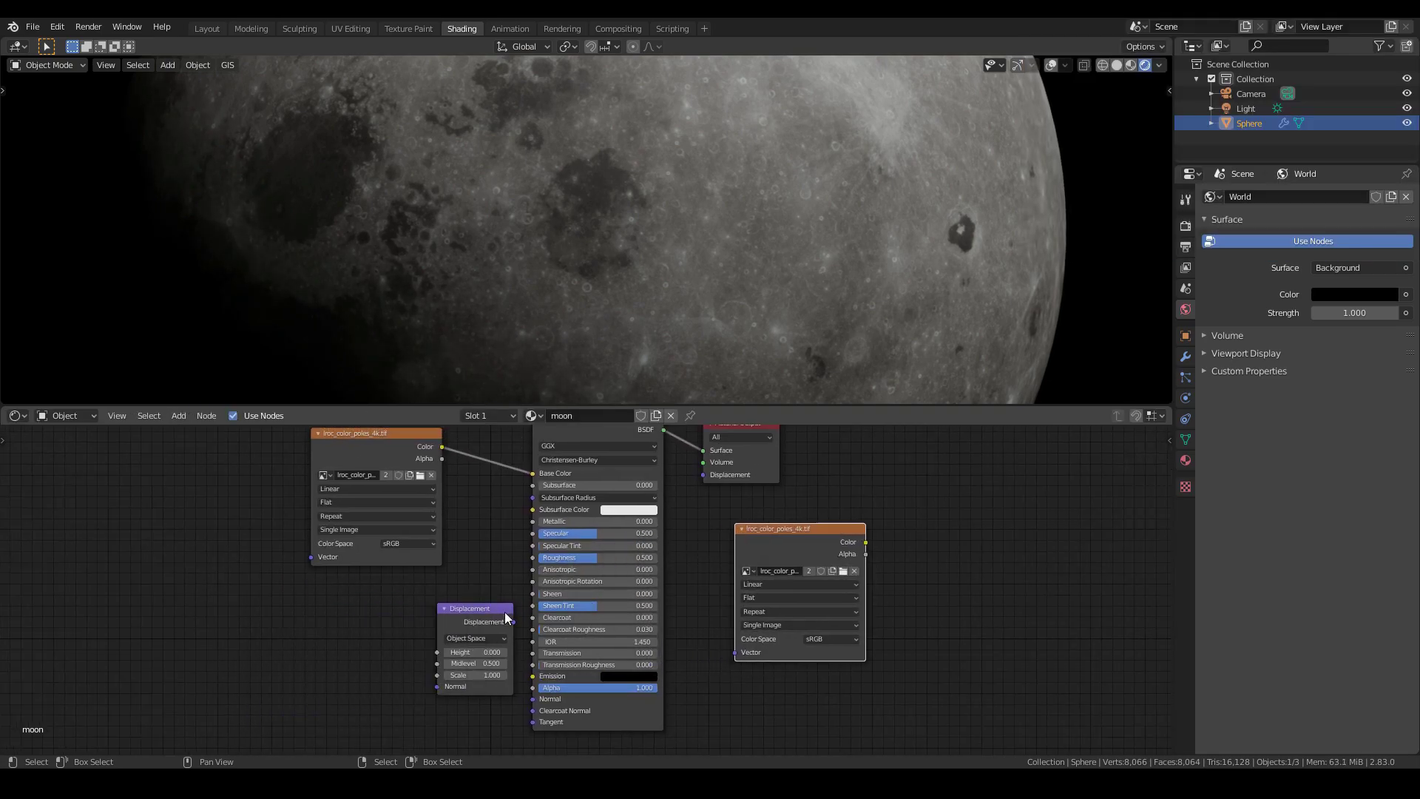
{"action": "left_click_drag", "start_coordinate": [466, 618], "coordinate": [925, 528]}
{"action": "scroll", "coordinate": [896, 498], "scroll_direction": "up", "scroll_amount": 5}
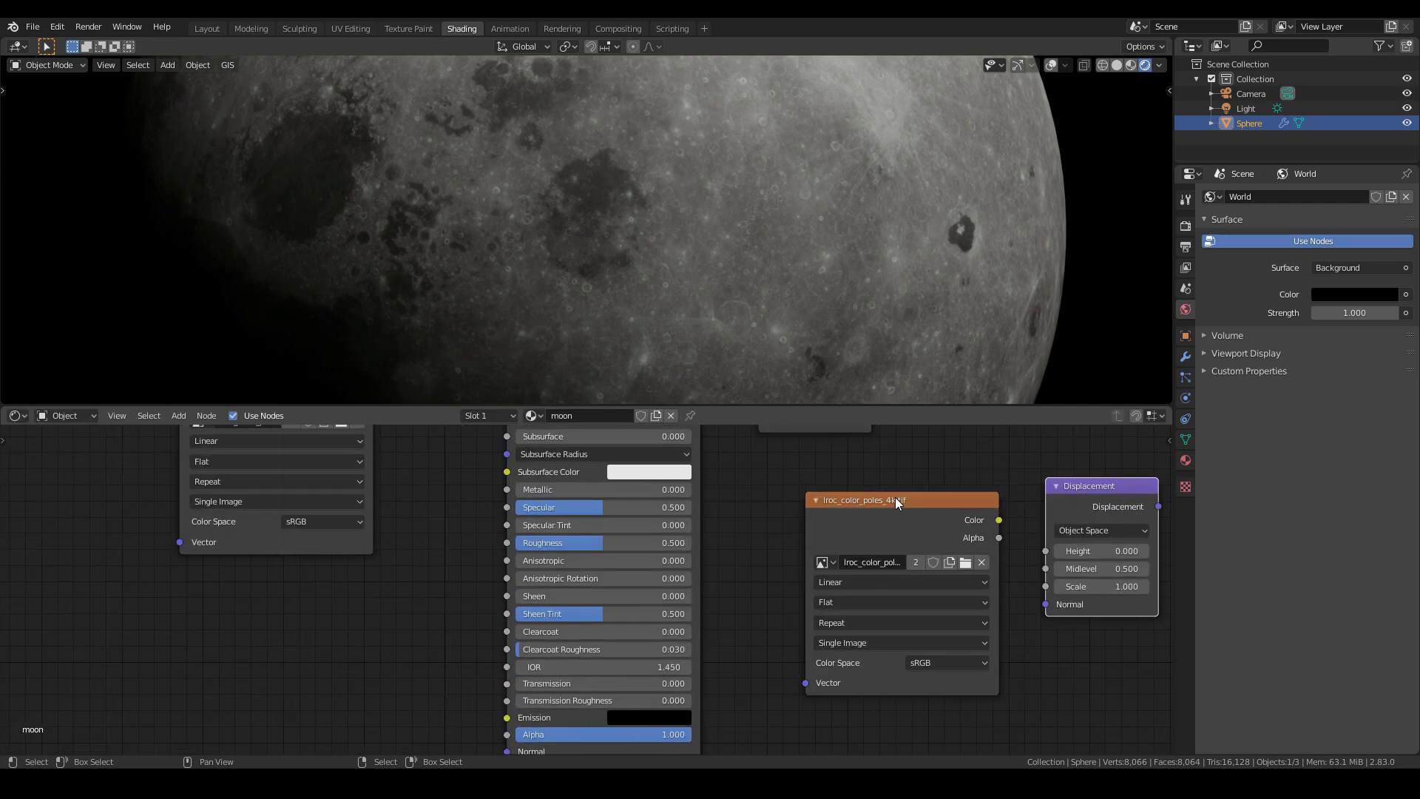
{"action": "middle_click_drag", "start_coordinate": [895, 497], "coordinate": [636, 597]}
{"action": "left_click_drag", "start_coordinate": [556, 449], "coordinate": [855, 449]}
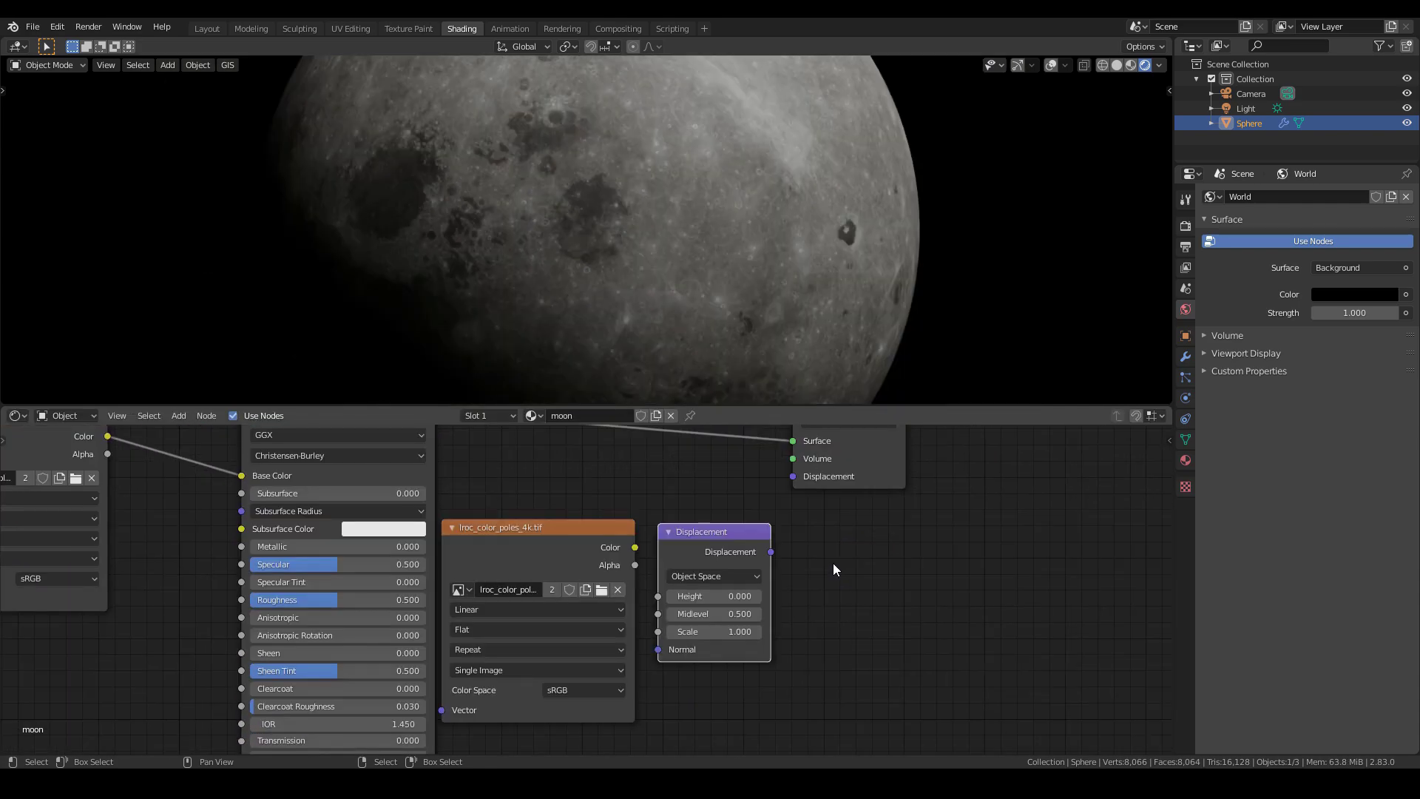
Connect the Displacement node's output to the Material Output's Displacement input.
{"action": "scroll", "coordinate": [833, 562], "scroll_direction": "up", "scroll_amount": 2}
{"action": "middle_click_drag", "start_coordinate": [832, 562], "coordinate": [734, 631]}
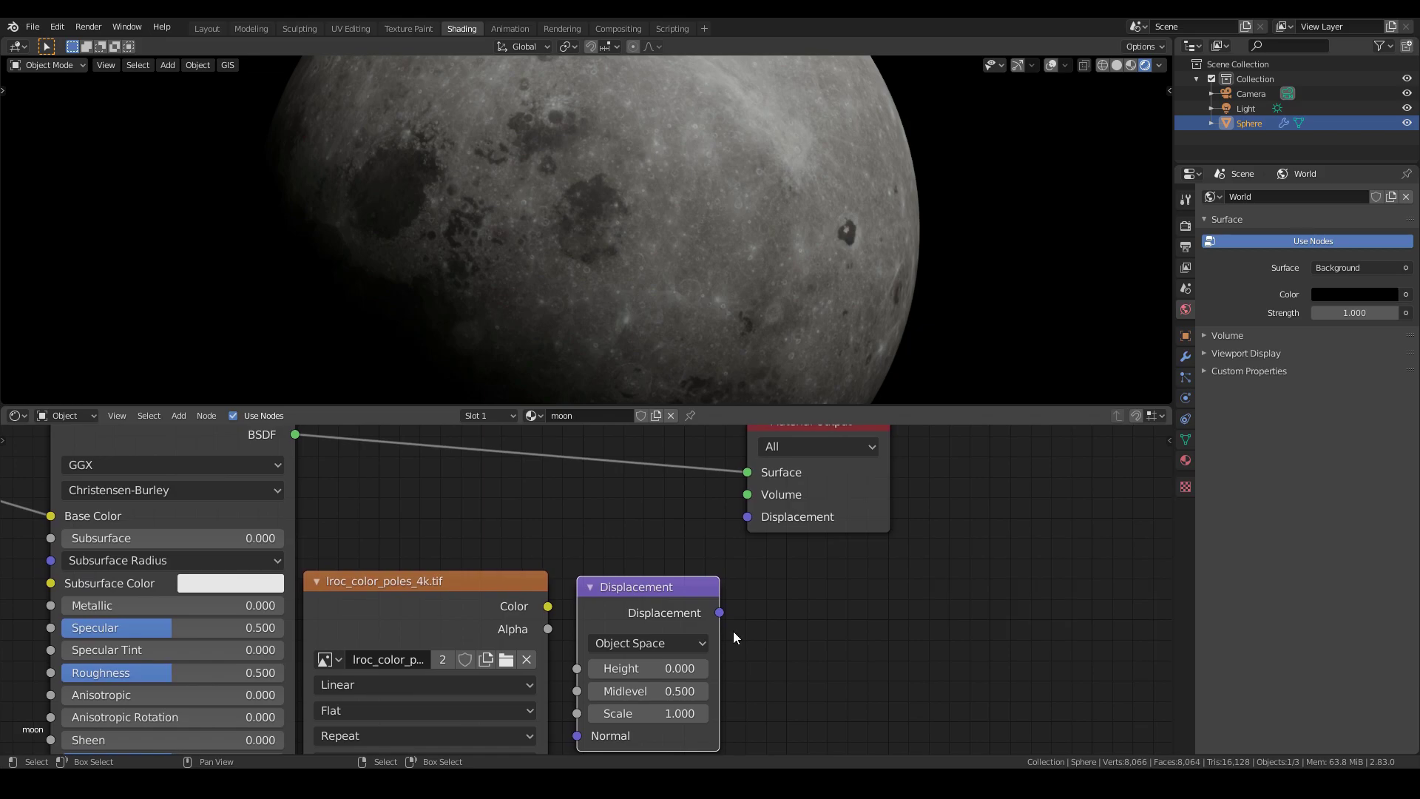
{"action": "left_click_drag", "start_coordinate": [720, 613], "coordinate": [747, 517]}
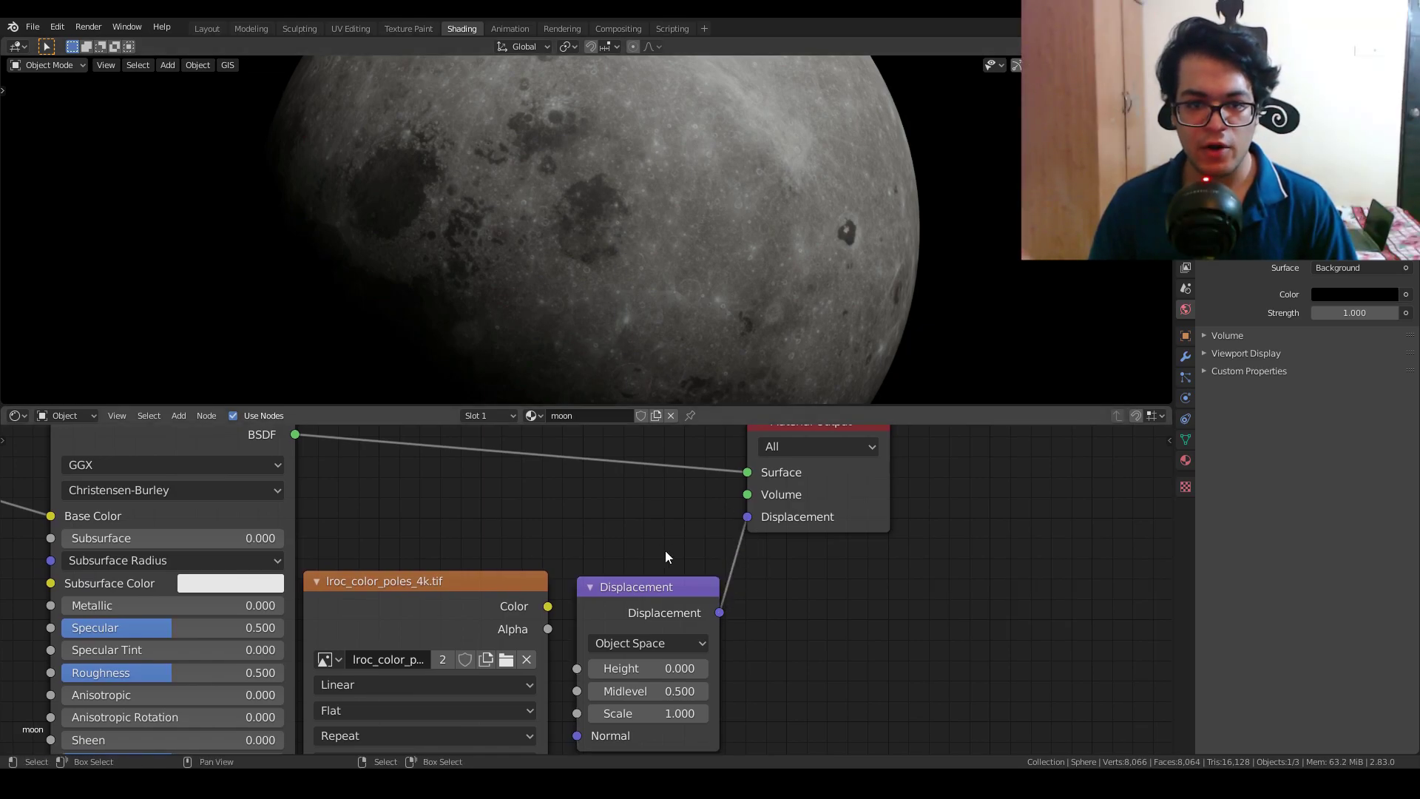
Make the duplicated moon texture's image a single-user copy and set its color space to Non-Color.
{"action": "scroll", "coordinate": [428, 228], "scroll_direction": "up", "scroll_amount": 3}
{"action": "middle_click_drag", "start_coordinate": [550, 496], "coordinate": [697, 438]}
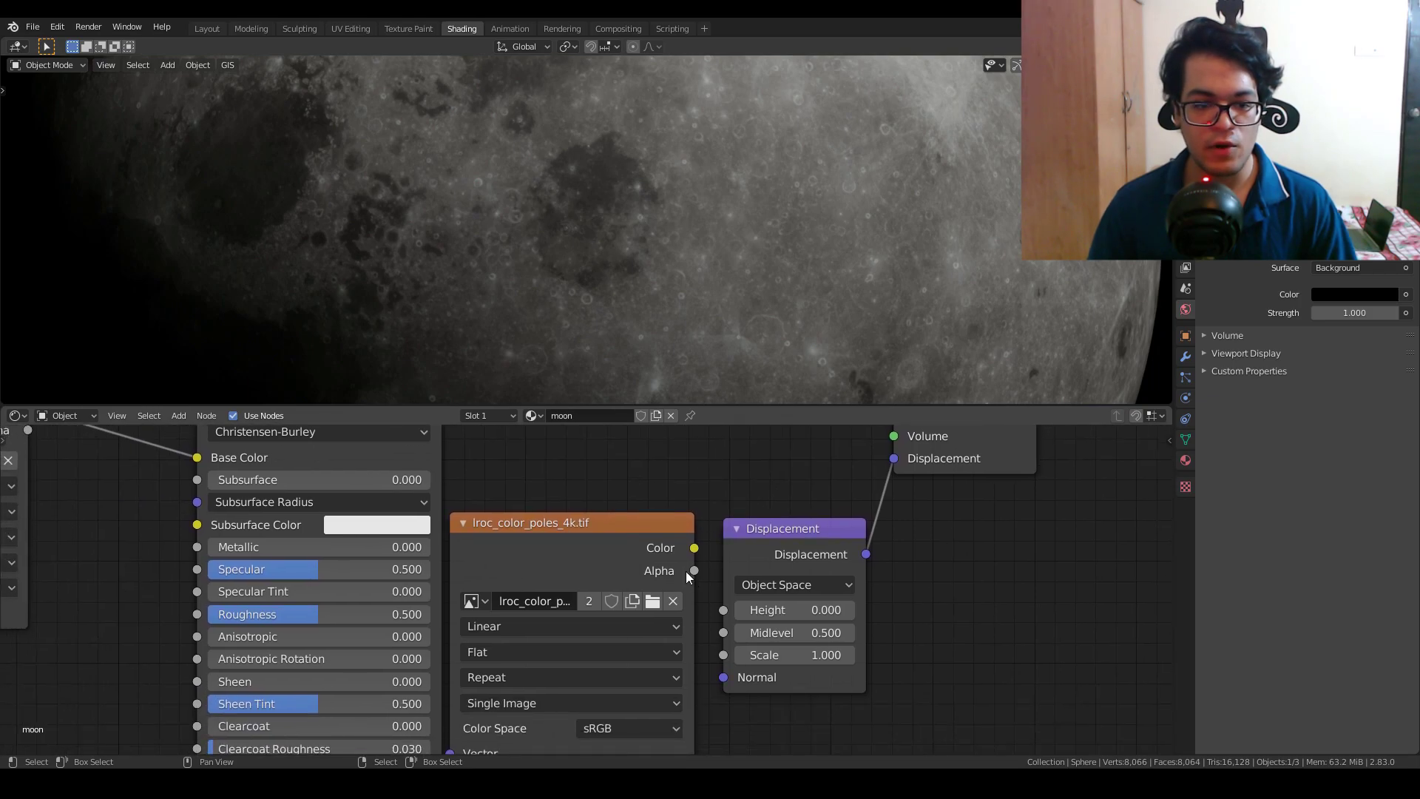
{"action": "left_click", "coordinate": [589, 600]}
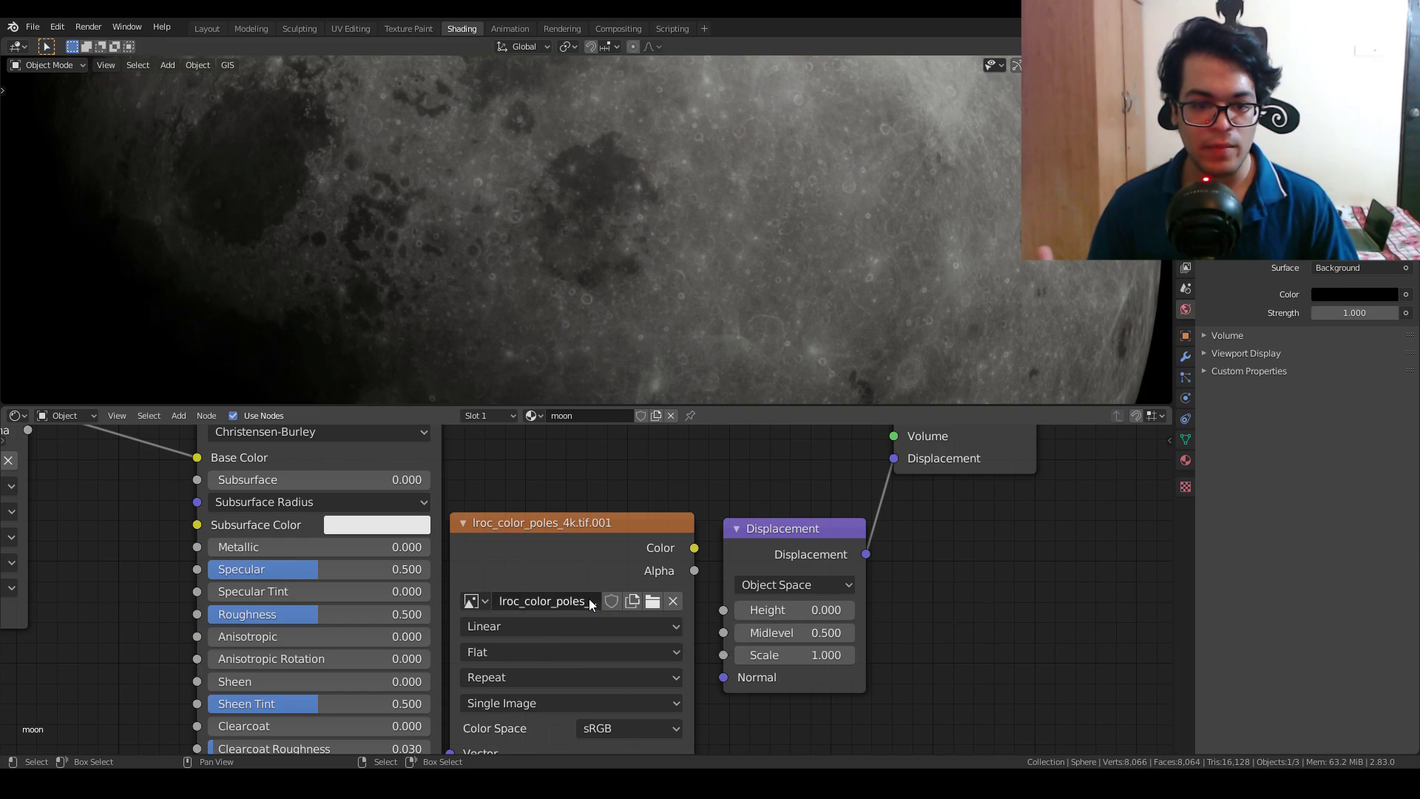
{"action": "left_click", "coordinate": [616, 730]}
{"action": "left_click", "coordinate": [637, 634]}
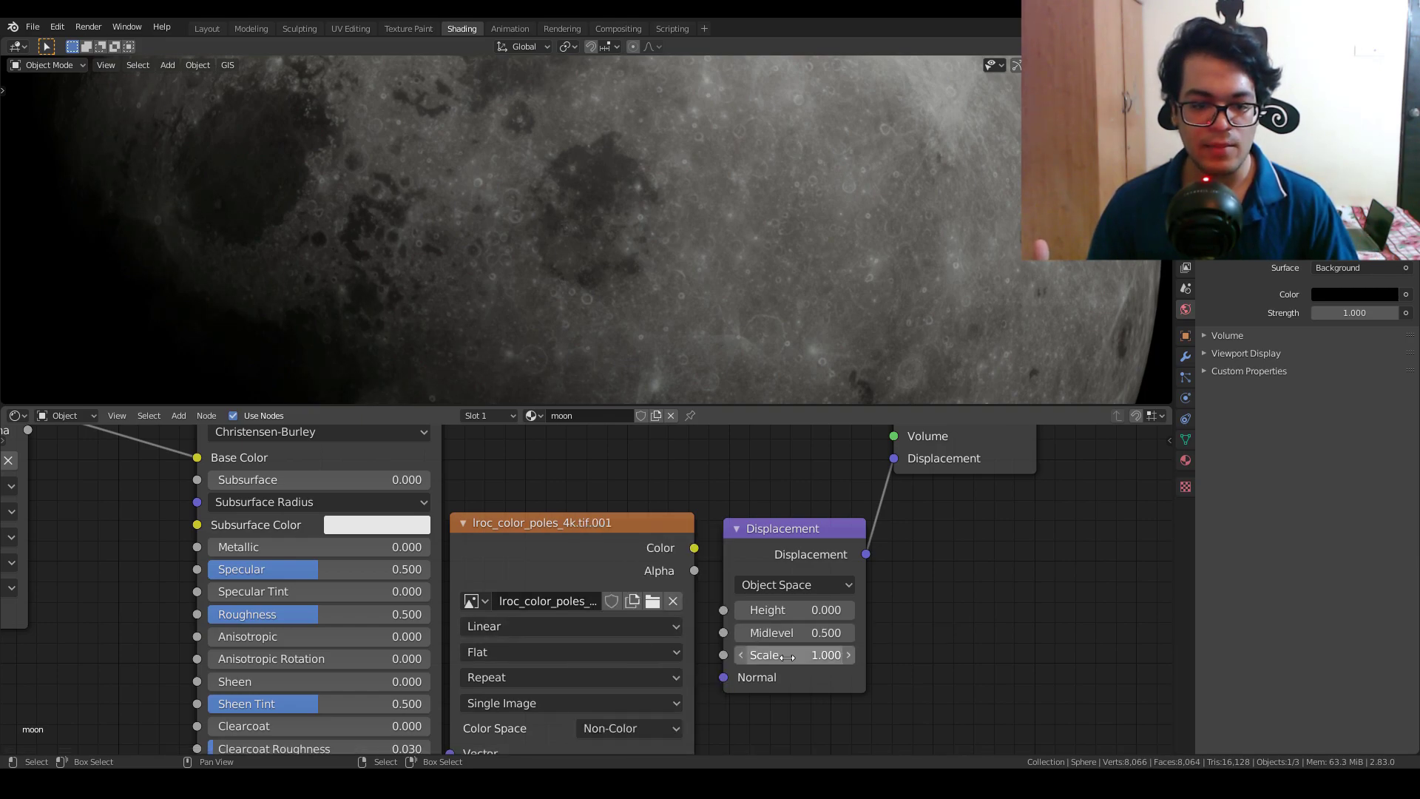
Connect the Non-Color image texture's Color output to the Displacement node's Height input.
{"action": "left_click_drag", "start_coordinate": [694, 548], "coordinate": [723, 550]}
{"action": "left_click_drag", "start_coordinate": [721, 601], "coordinate": [724, 611]}
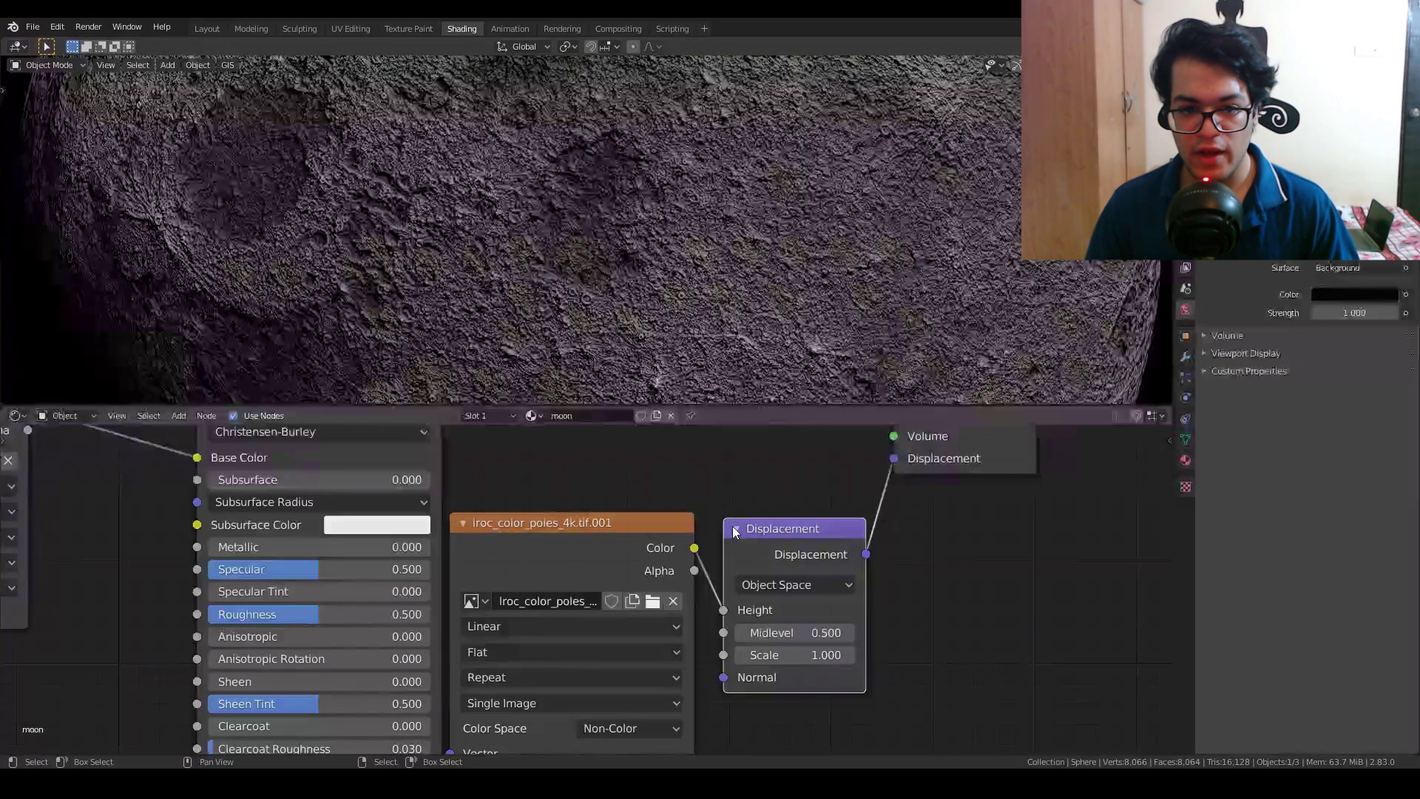
{"action": "scroll", "coordinate": [611, 293], "scroll_direction": "up", "scroll_amount": 3}
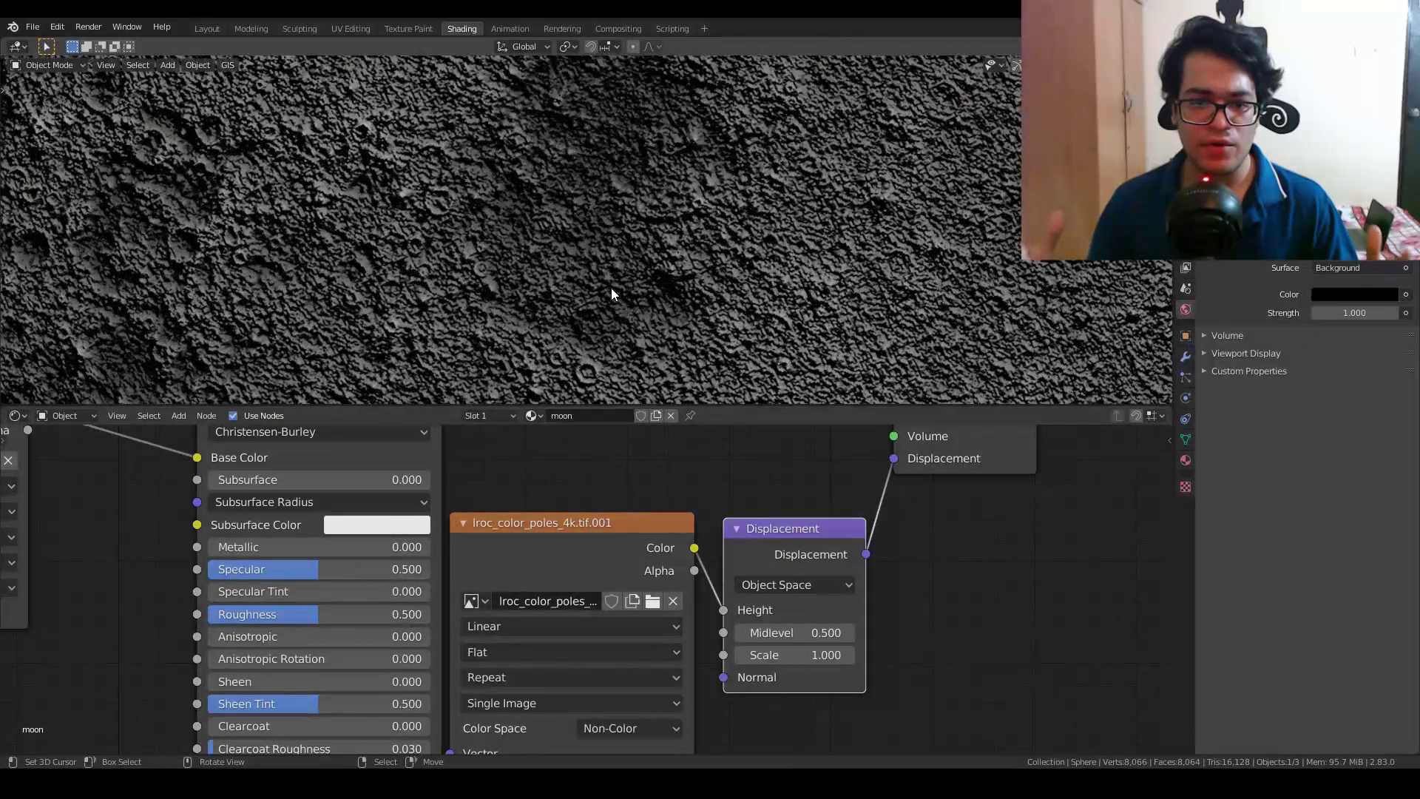
{"action": "scroll", "coordinate": [511, 275], "scroll_direction": "down", "scroll_amount": 5}
{"action": "scroll", "coordinate": [511, 275], "scroll_direction": "up", "scroll_amount": 4}
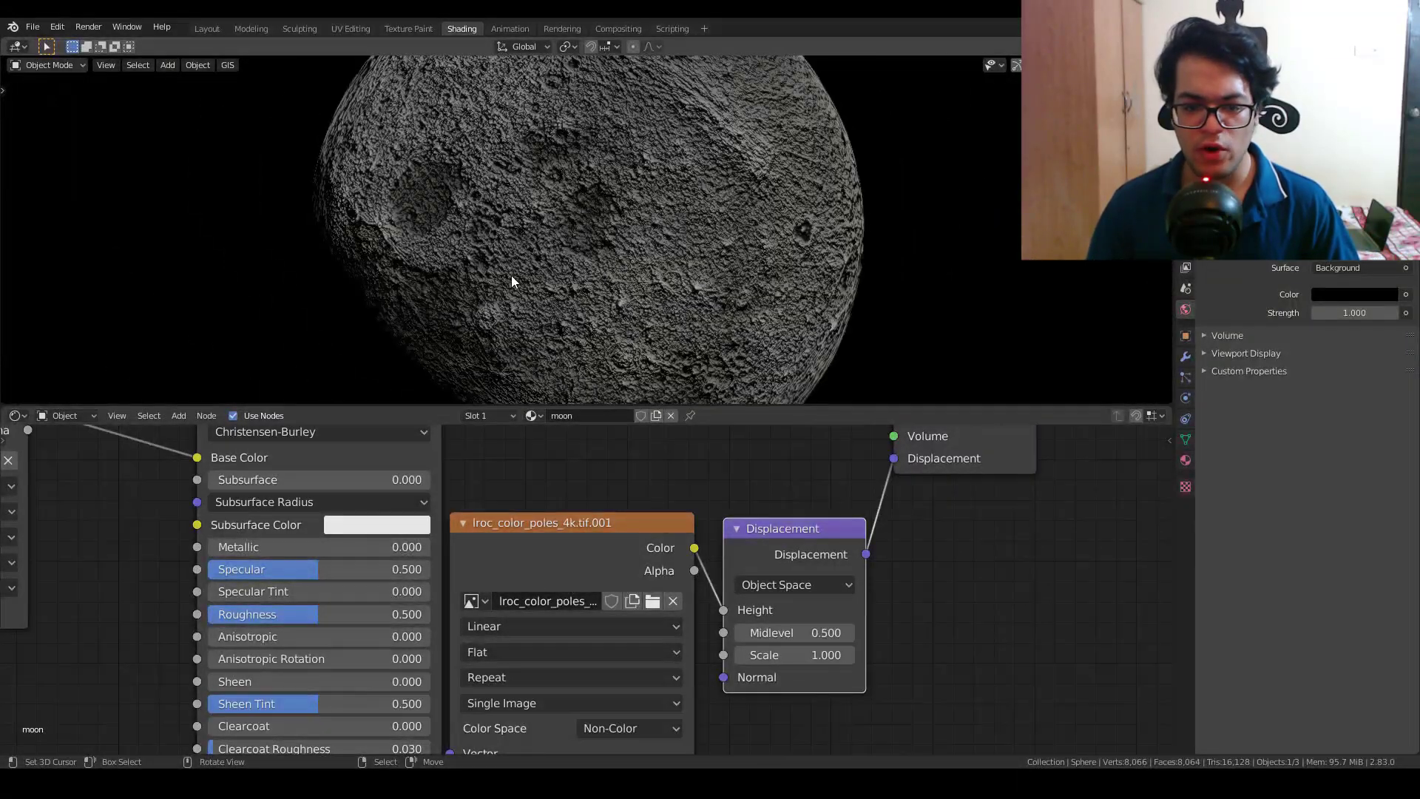
Set the Displacement node's scale to 0.01.
{"action": "left_click", "coordinate": [801, 654]}
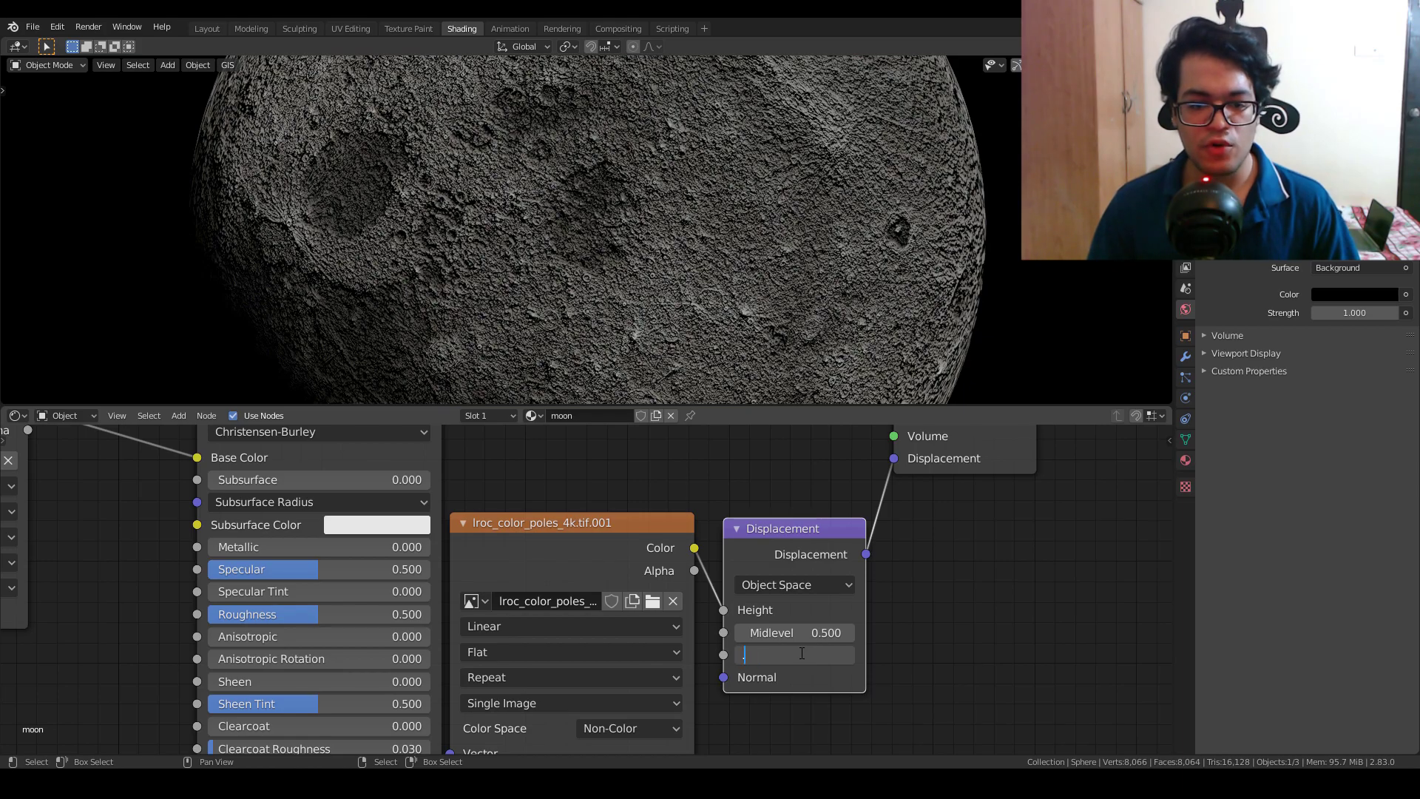
{"action": "type", "text": ".01"}
{"action": "key", "text": "Return"}
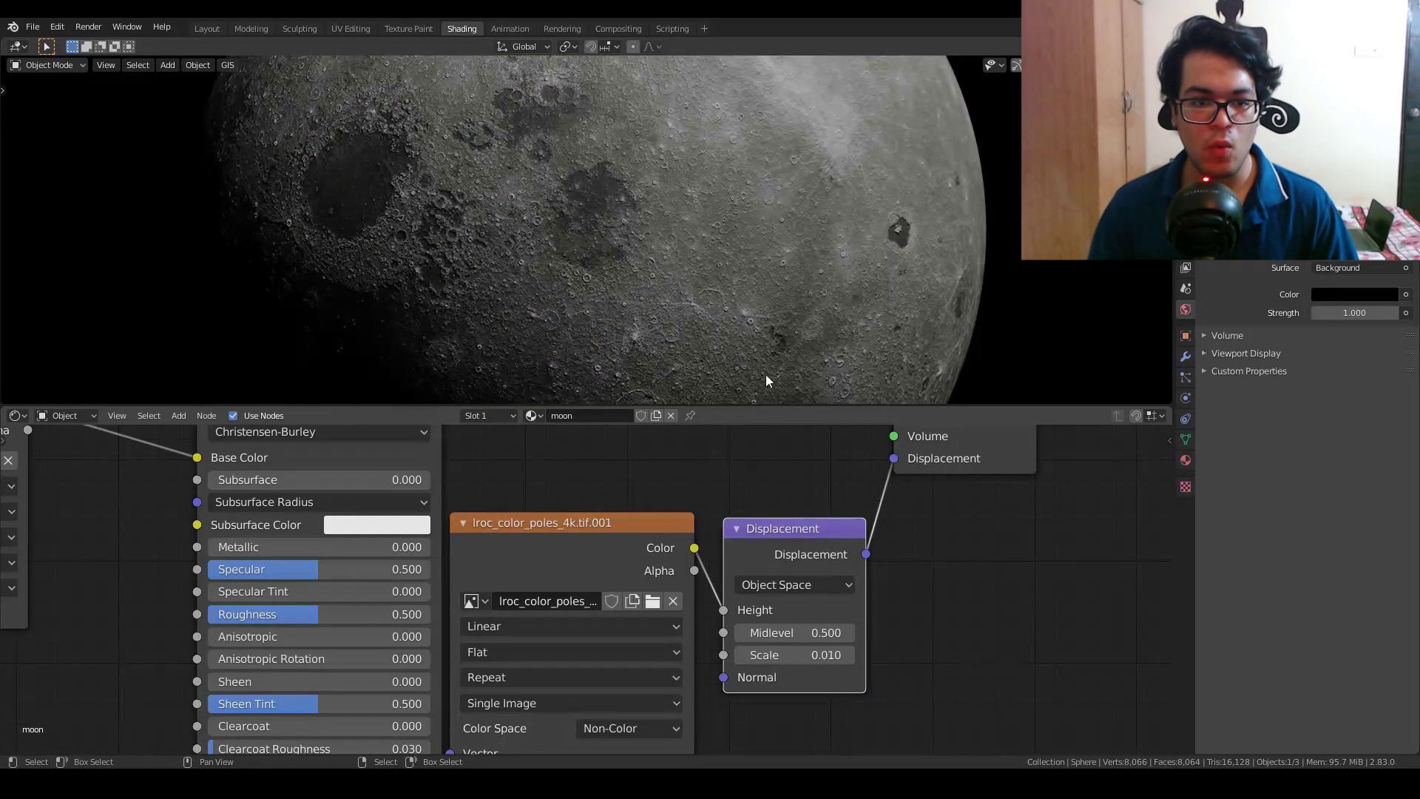
Examine the crater relief on the moon's surface and along its edge from near and far.
{"action": "scroll", "coordinate": [546, 284], "scroll_direction": "down", "scroll_amount": 2}
{"action": "scroll", "coordinate": [546, 284], "scroll_direction": "up", "scroll_amount": 5}
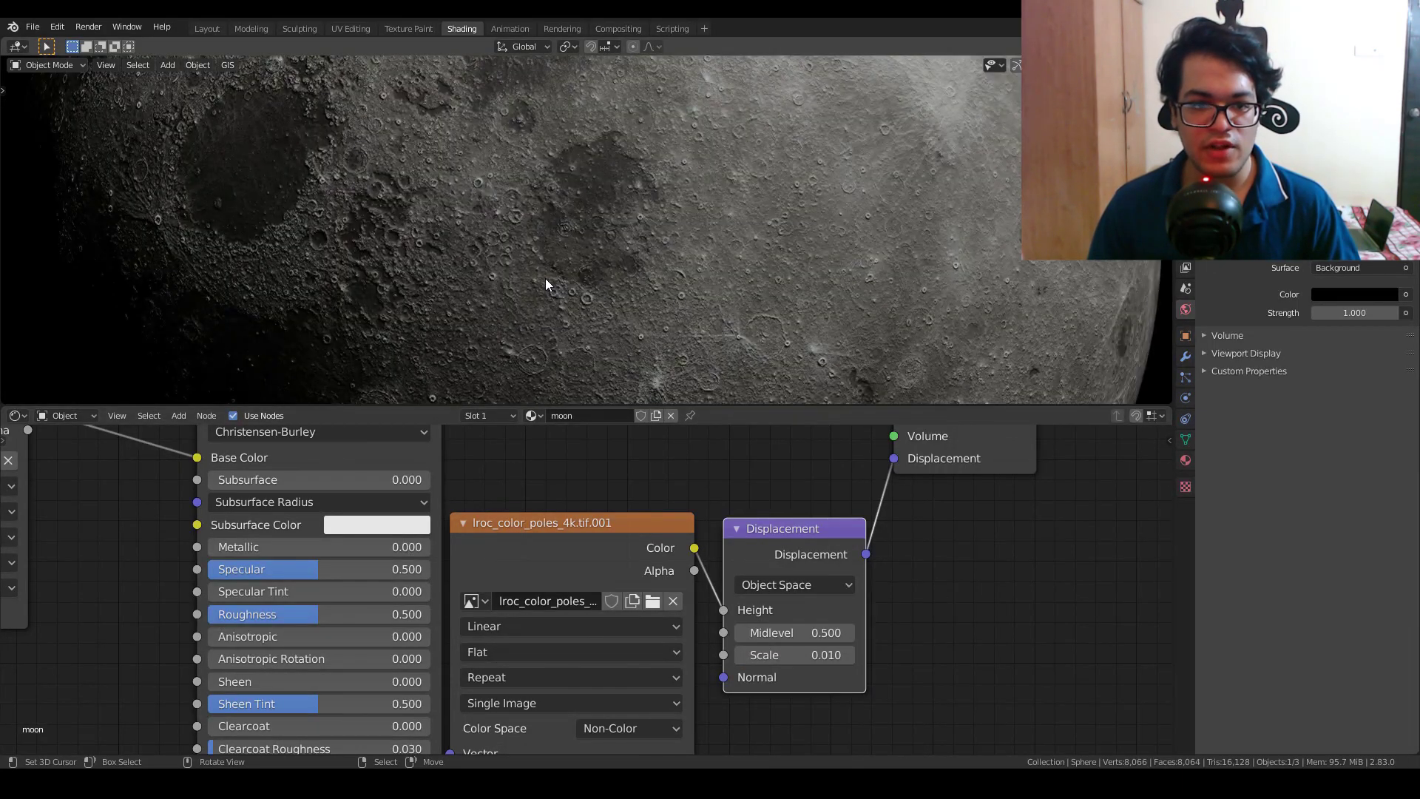
{"action": "scroll", "coordinate": [546, 284], "scroll_direction": "up", "scroll_amount": 1}
{"action": "scroll", "coordinate": [546, 284], "scroll_direction": "down", "scroll_amount": 2}
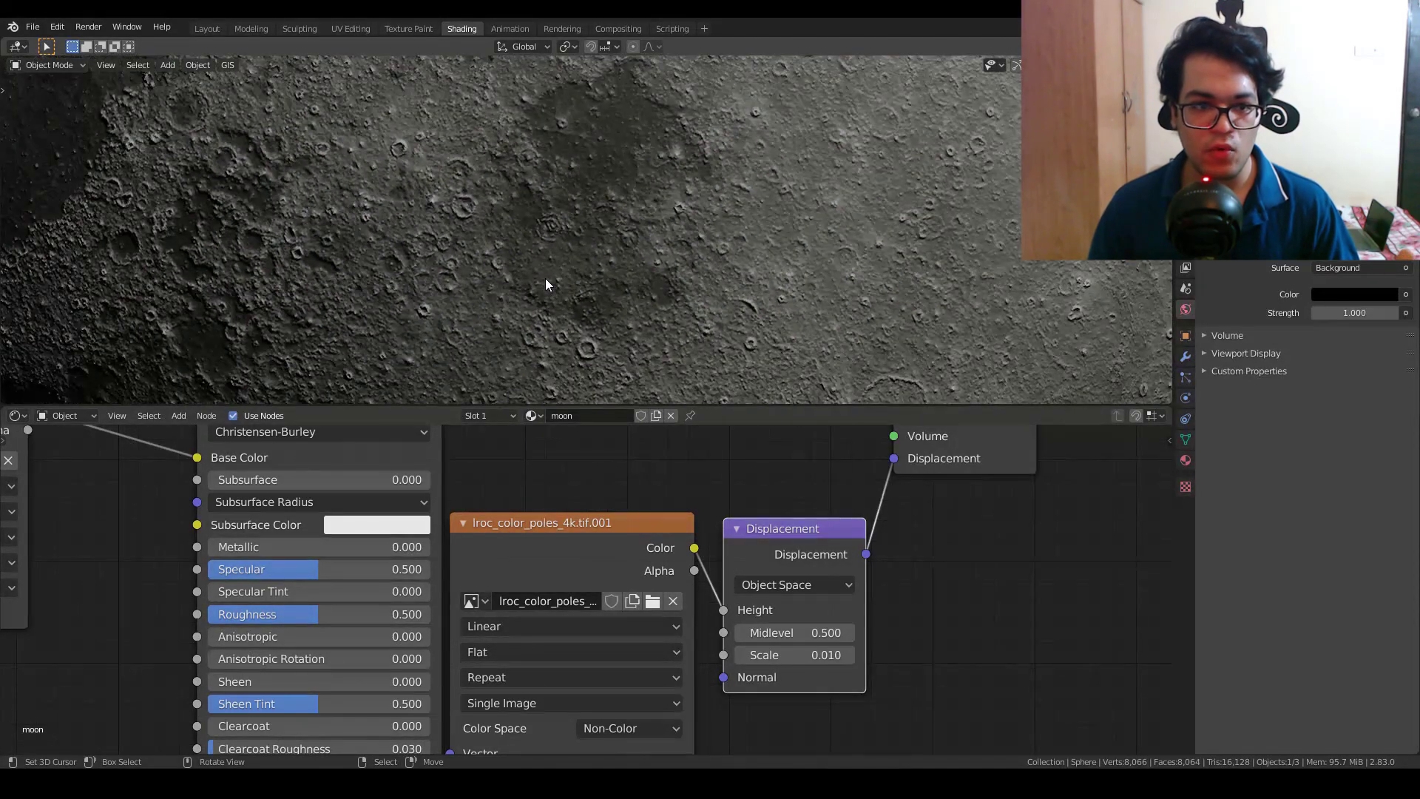
{"action": "scroll", "coordinate": [740, 288], "scroll_direction": "down", "scroll_amount": 2}
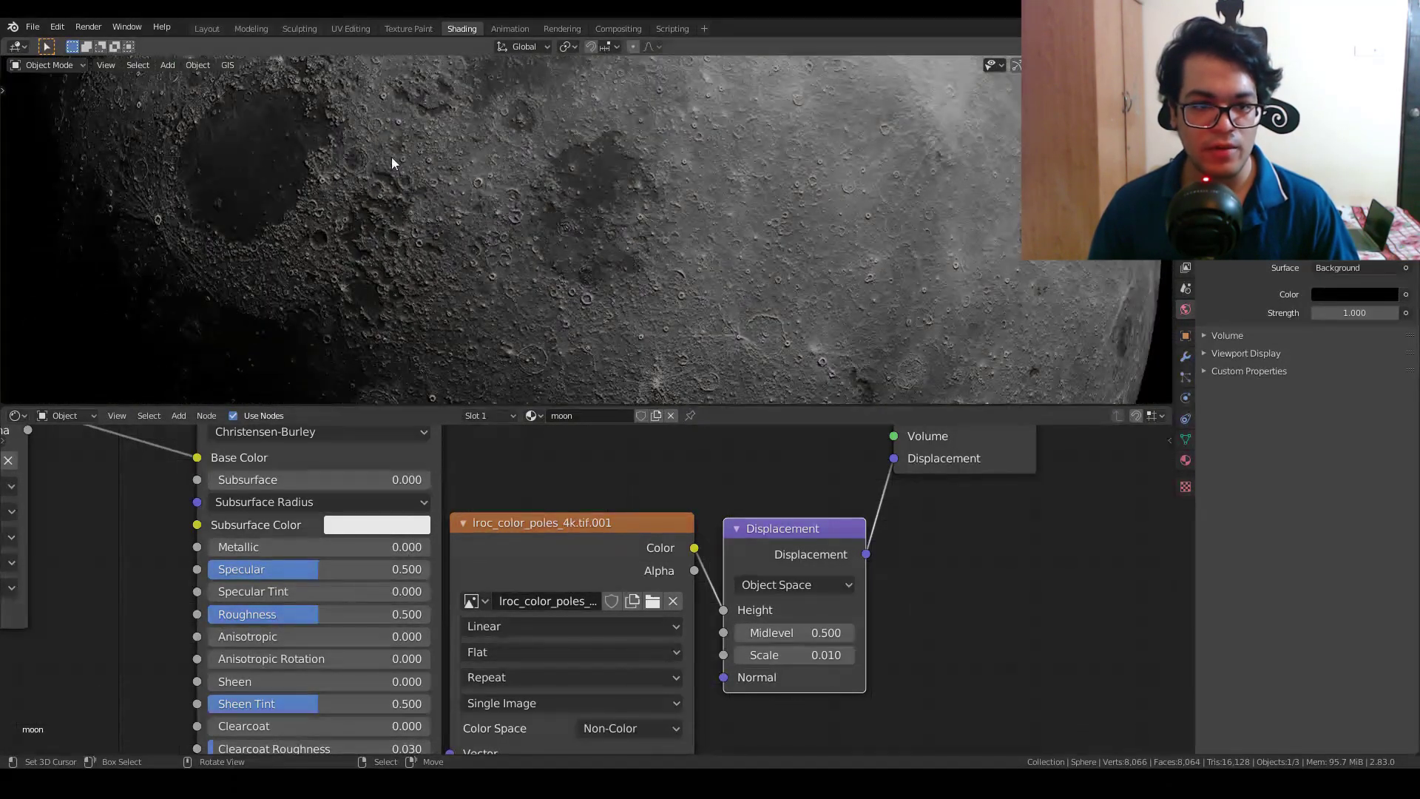
{"action": "scroll", "coordinate": [514, 272], "scroll_direction": "down", "scroll_amount": 3}
{"action": "scroll", "coordinate": [514, 272], "scroll_direction": "up", "scroll_amount": 4}
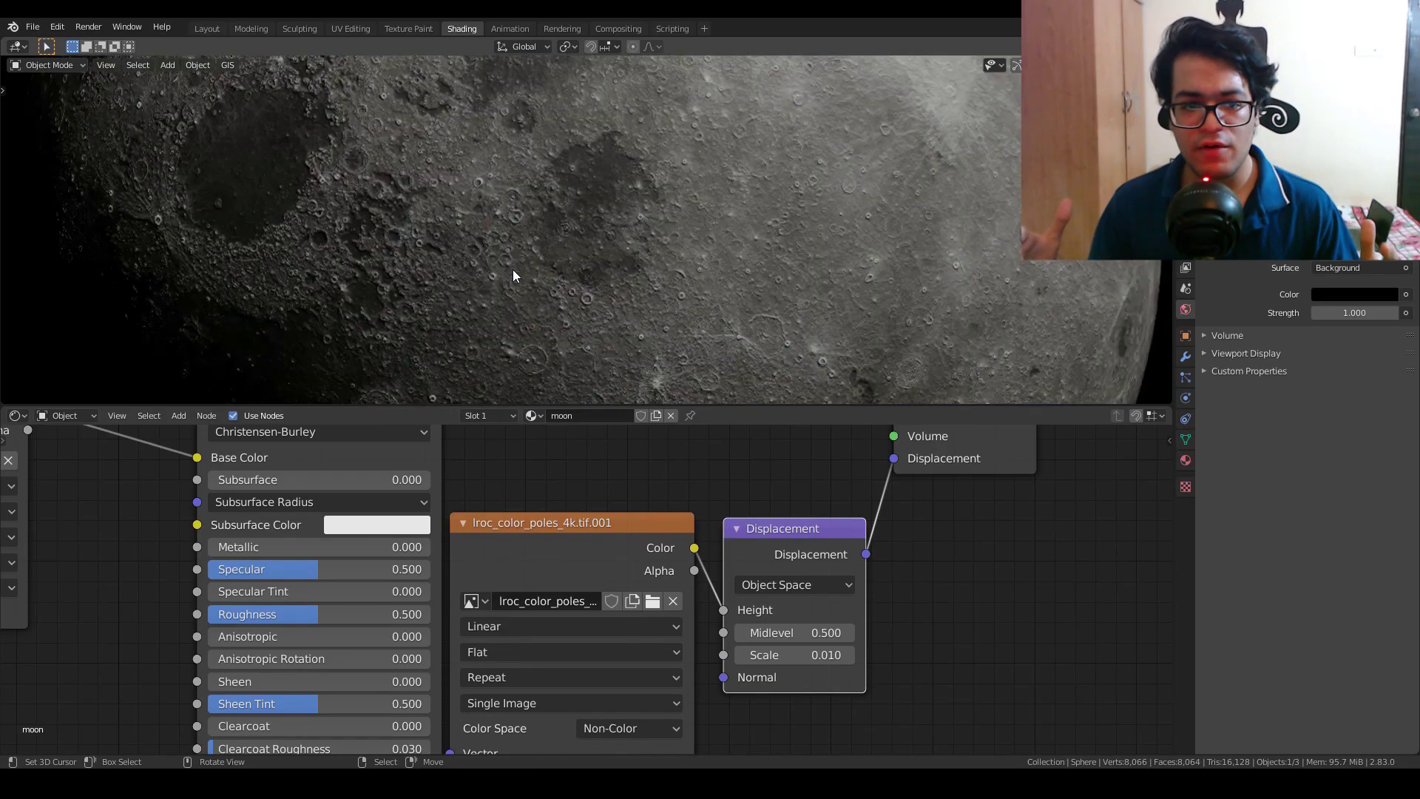
{"action": "middle_click_drag", "start_coordinate": [512, 274], "coordinate": [384, 281]}
{"action": "middle_click_drag", "start_coordinate": [1065, 244], "coordinate": [997, 287]}
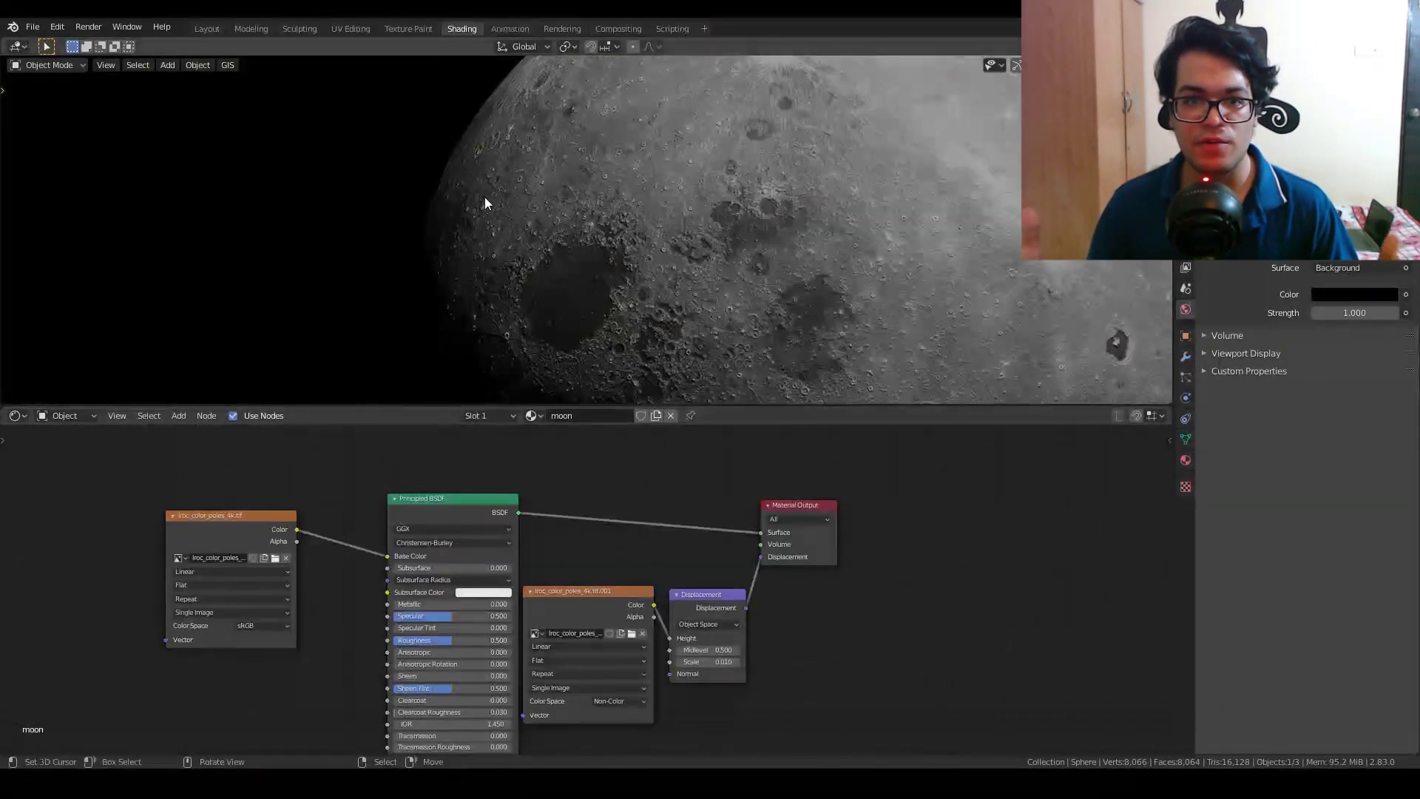
{"action": "middle_click_drag", "start_coordinate": [485, 196], "coordinate": [491, 151]}
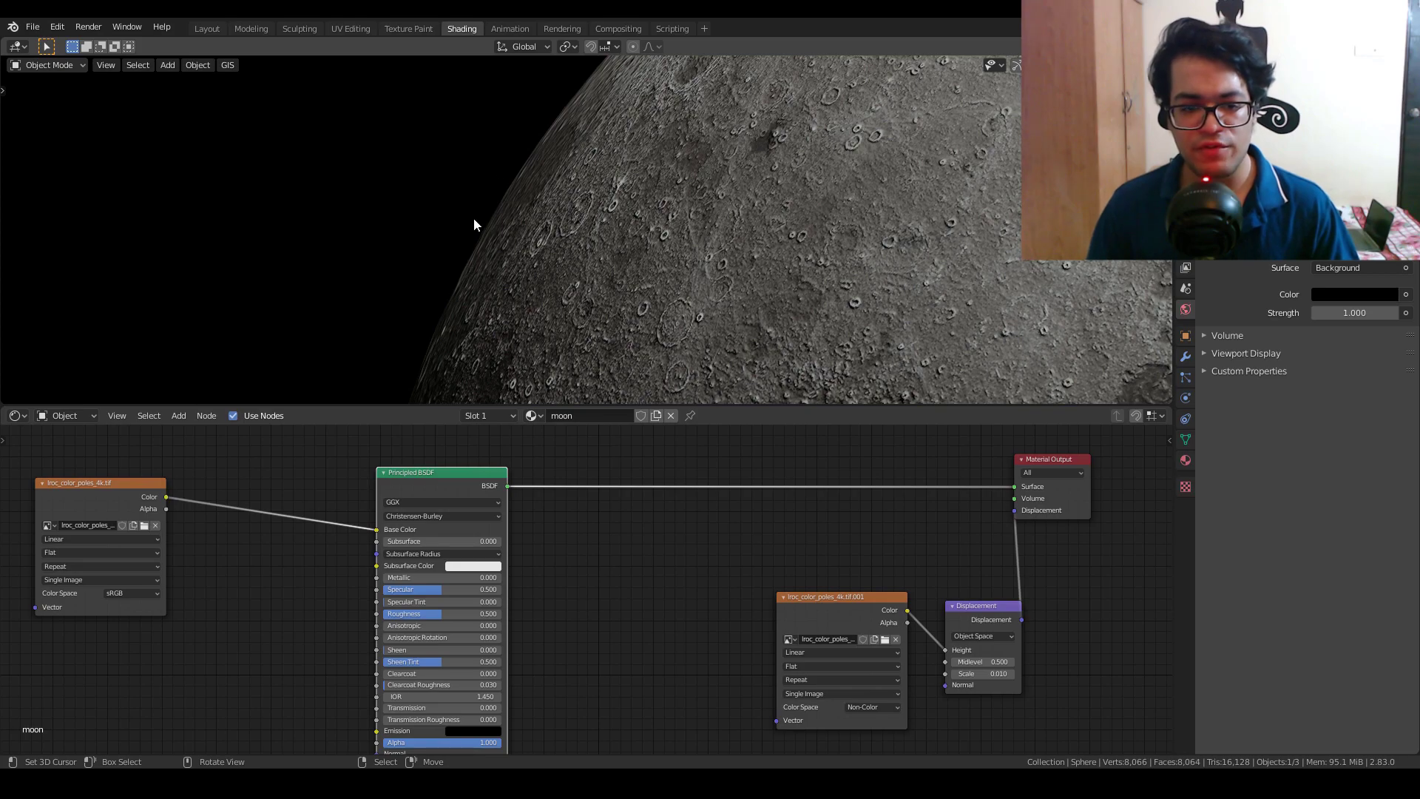
Duplicate the Principled BSDF node beside the original and give the copy a black base color and a specular of 0.
{"action": "key", "text": "shift+d"}
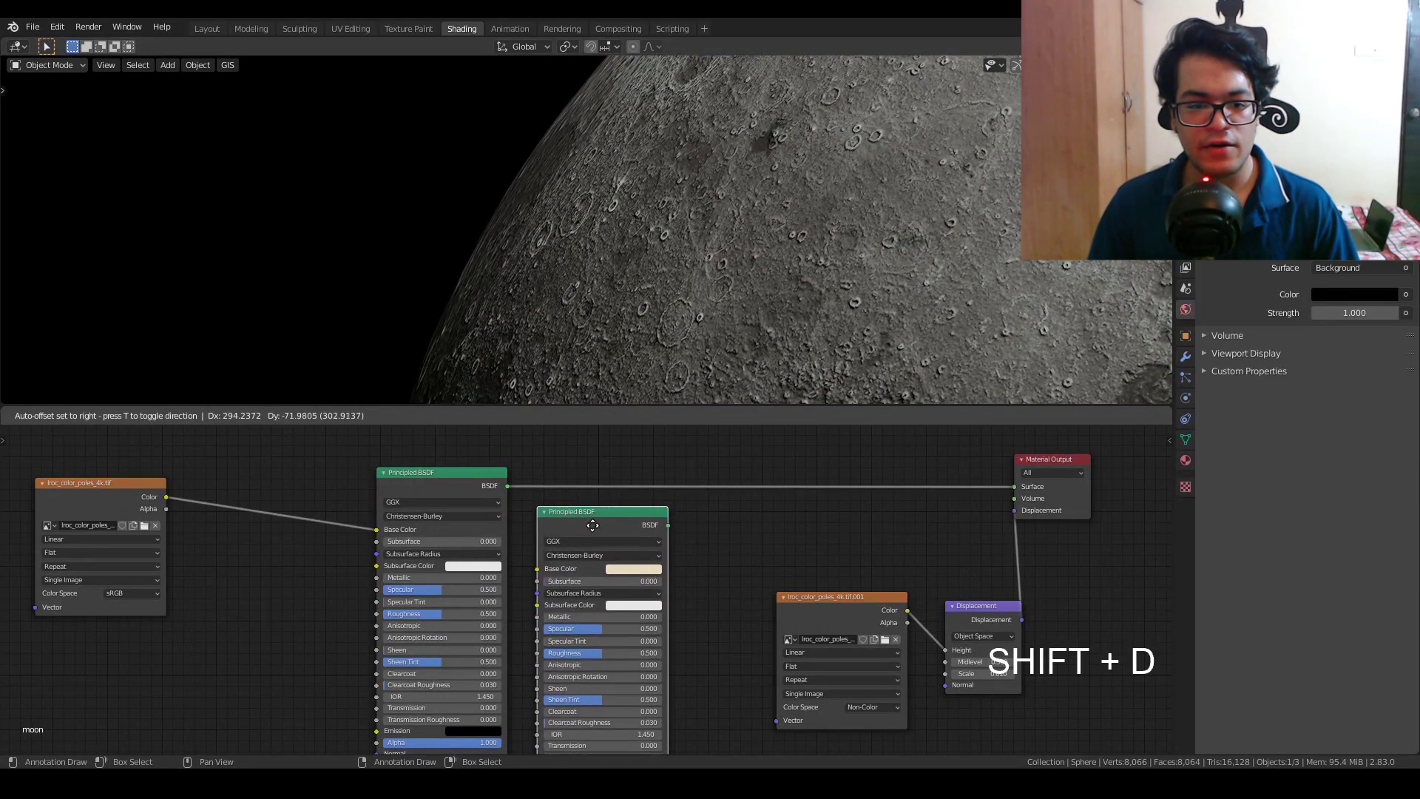
{"action": "left_click", "coordinate": [594, 536]}
{"action": "left_click", "coordinate": [618, 584]}
{"action": "left_click_drag", "start_coordinate": [697, 495], "coordinate": [697, 506]}
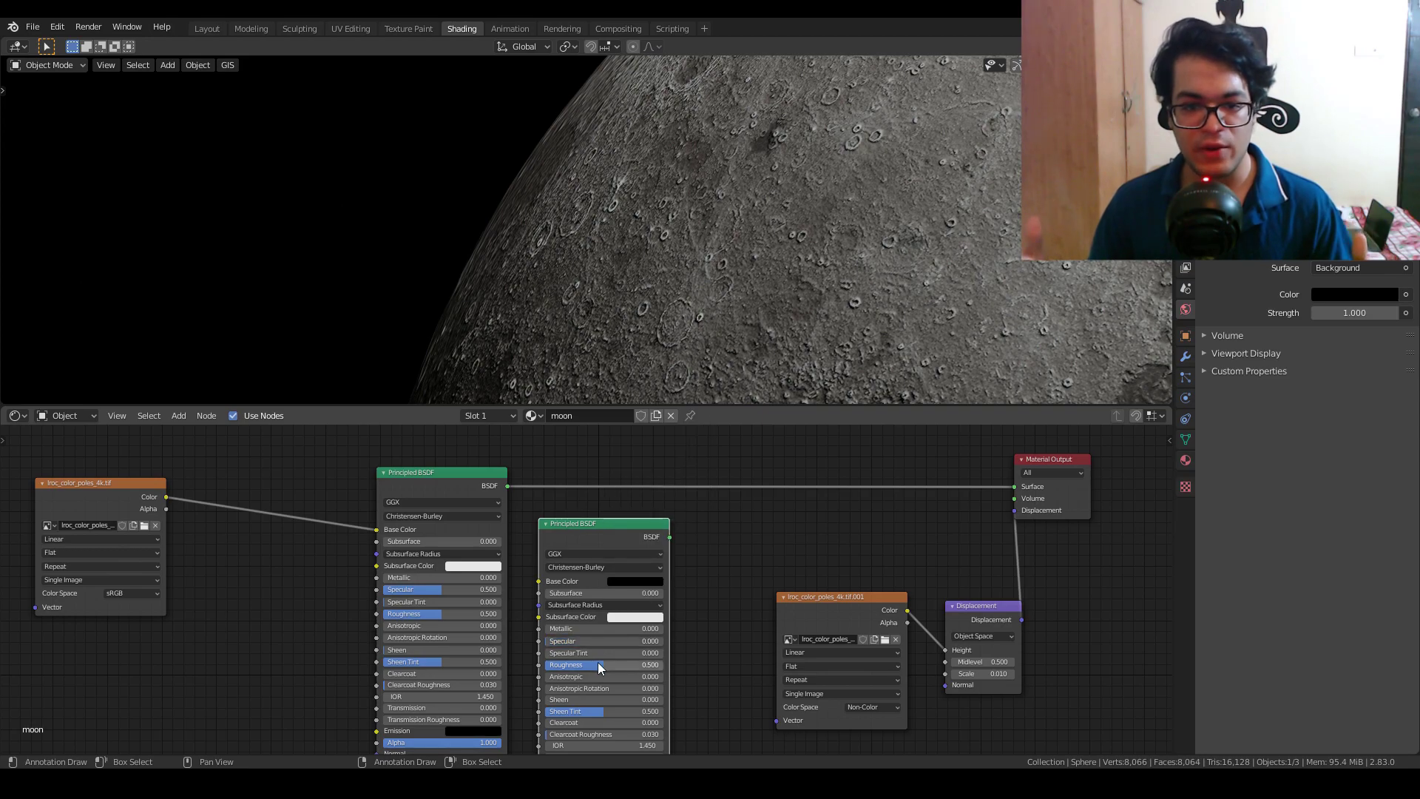
Insert a Mix Shader between the original Principled BSDF and the Material Output, and feed the black Principled BSDF into its second shader input.
{"action": "key", "text": "shift+a"}
{"action": "mouse_move", "coordinate": [790, 530]}
{"action": "left_click", "coordinate": [865, 384]}
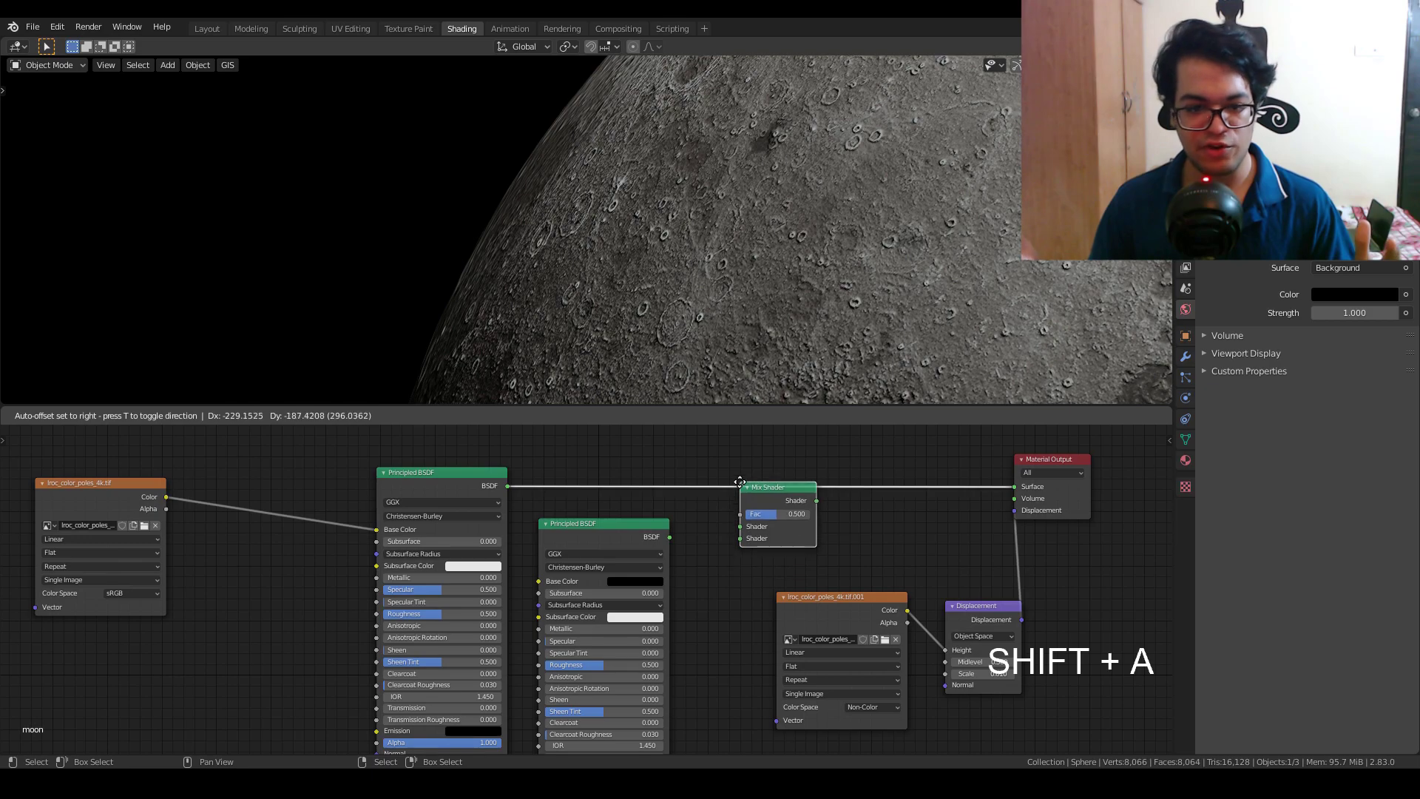
{"action": "left_click", "coordinate": [740, 481]}
{"action": "left_click_drag", "start_coordinate": [670, 536], "coordinate": [738, 539]}
{"action": "middle_click_drag", "start_coordinate": [752, 582], "coordinate": [699, 660]}
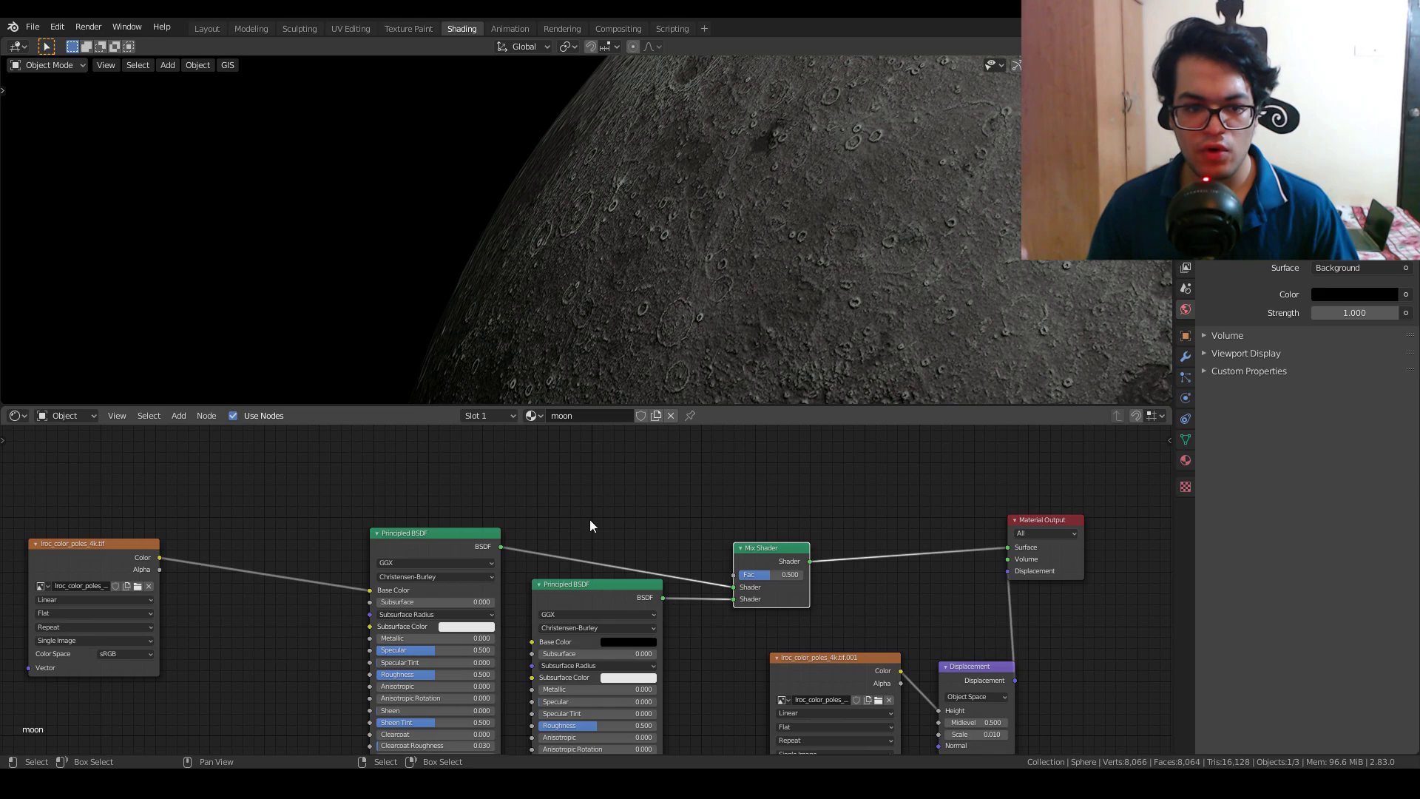
Add a Layer Weight node and place it above the two Principled BSDF nodes.
{"action": "scroll", "coordinate": [551, 479], "scroll_direction": "up", "scroll_amount": 5}
{"action": "middle_click_drag", "start_coordinate": [561, 489], "coordinate": [620, 570]}
{"action": "key", "text": "shift+a"}
{"action": "left_click", "coordinate": [469, 460]}
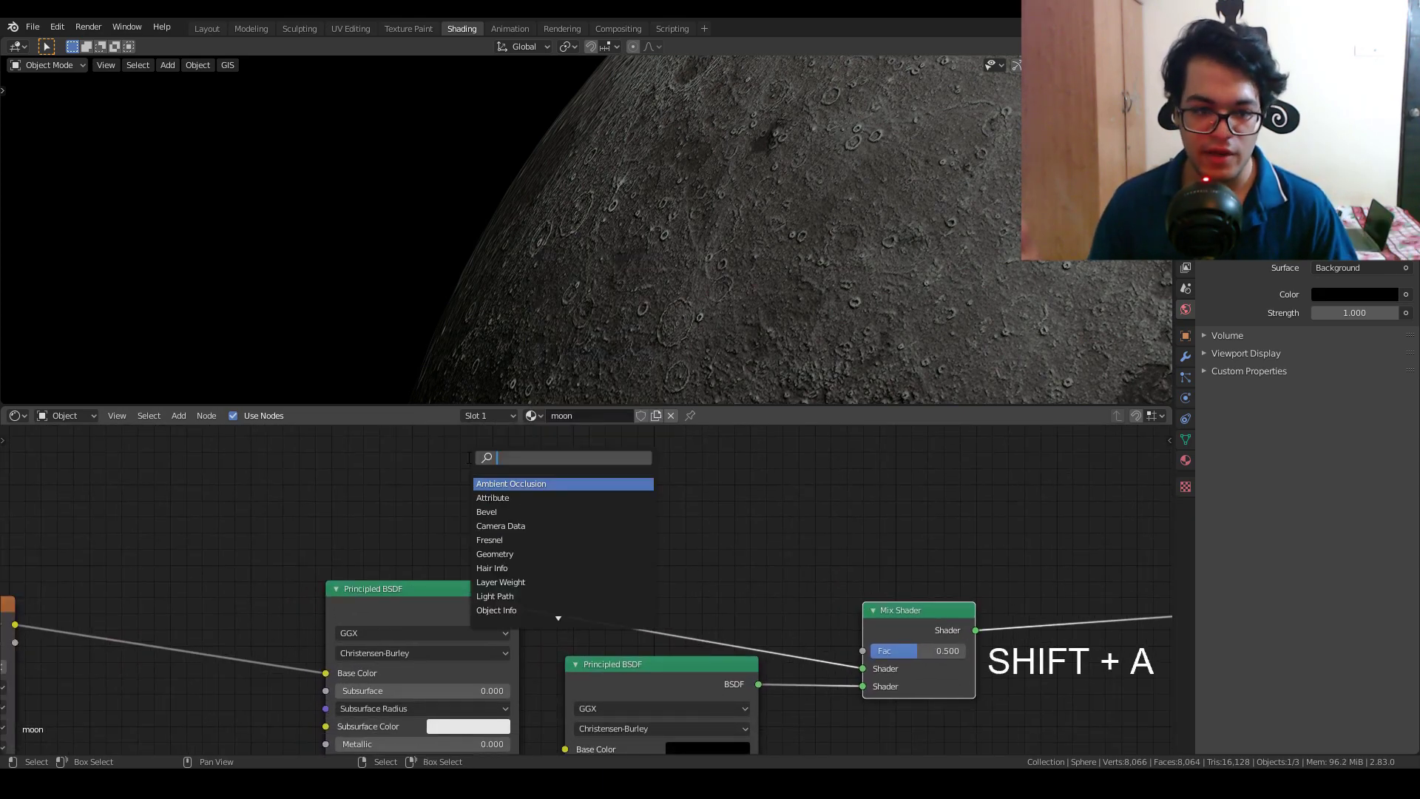
{"action": "left_click", "coordinate": [527, 583]}
{"action": "left_click", "coordinate": [703, 627]}
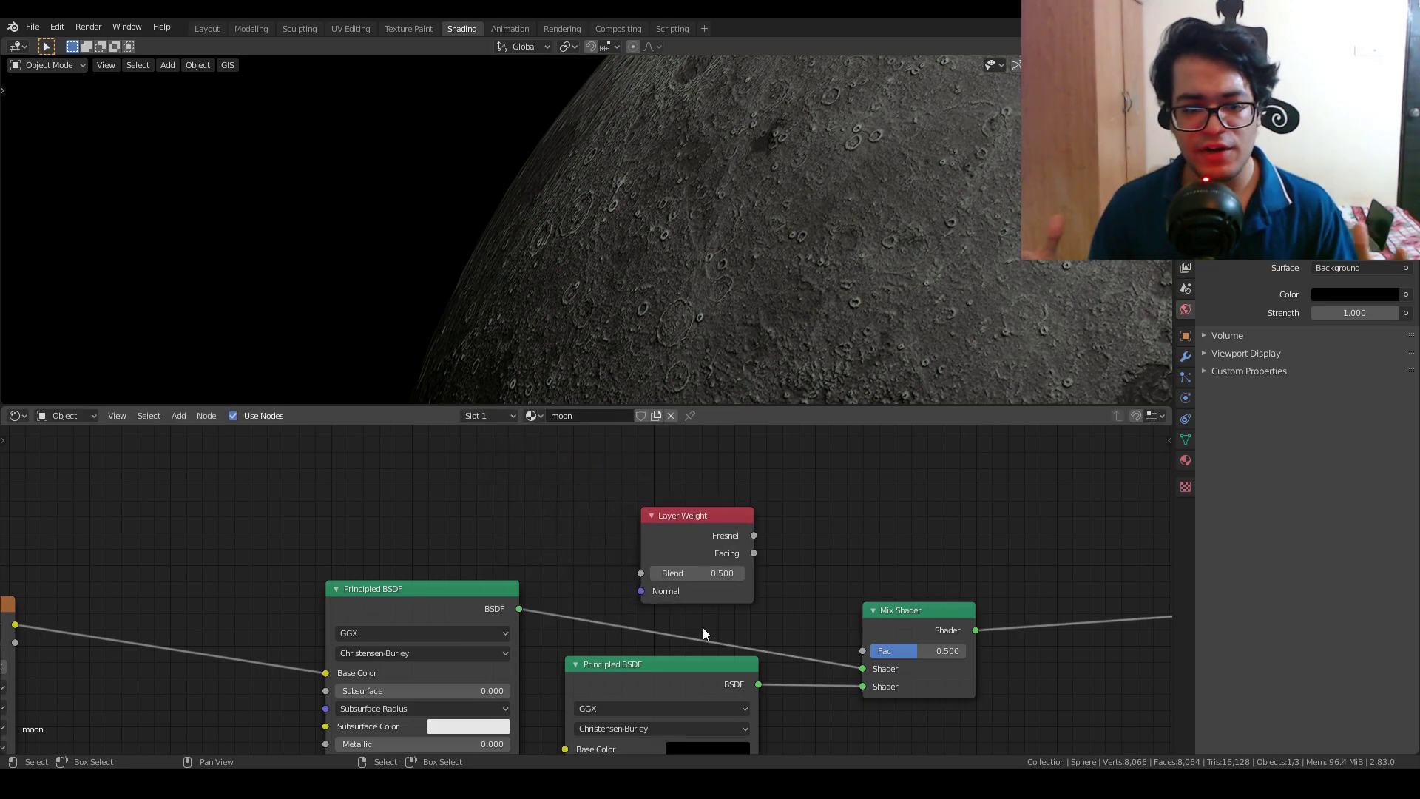
{"action": "left_click_drag", "start_coordinate": [691, 531], "coordinate": [606, 487]}
Add a ColorRamp node beside the Layer Weight node.
{"action": "key", "text": "shift+a"}
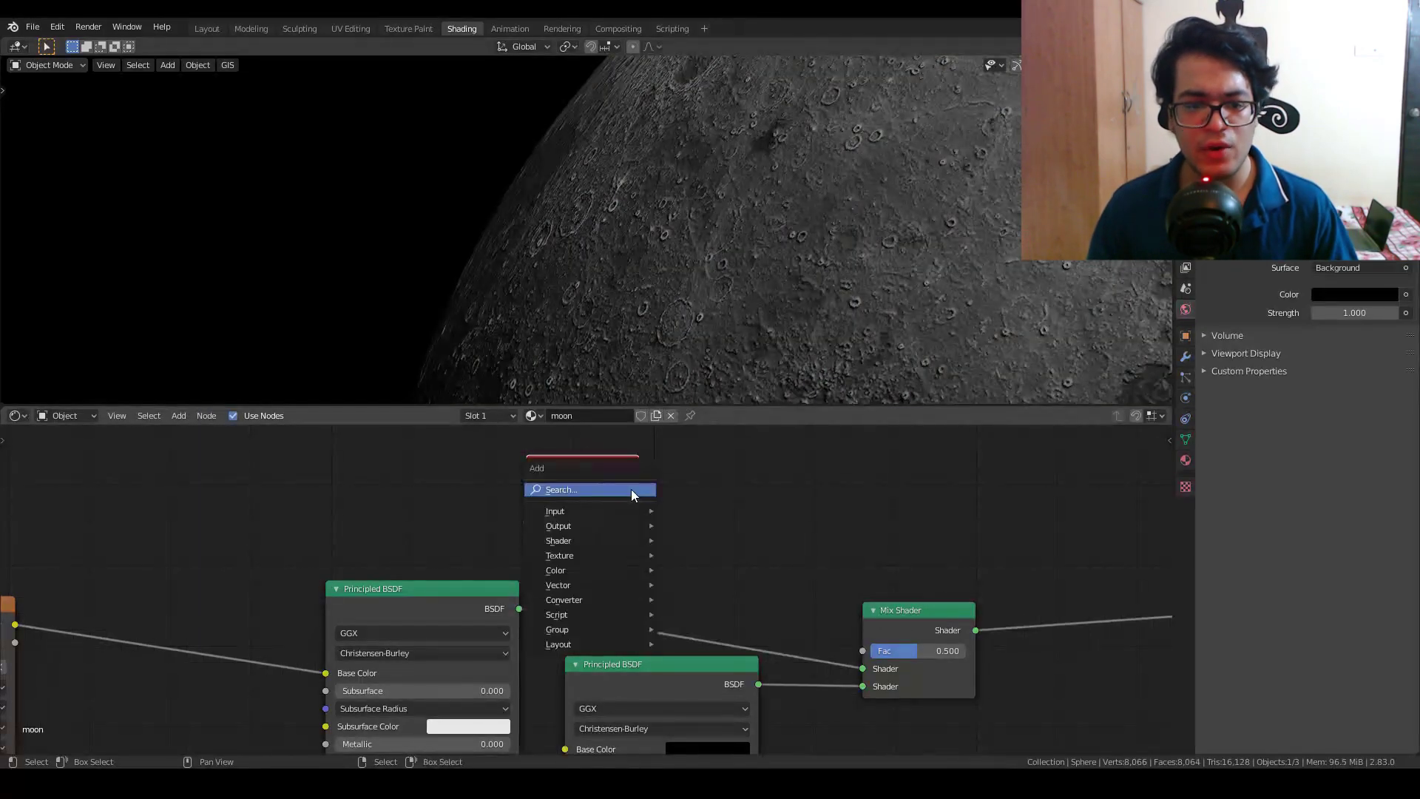
{"action": "mouse_move", "coordinate": [603, 599]}
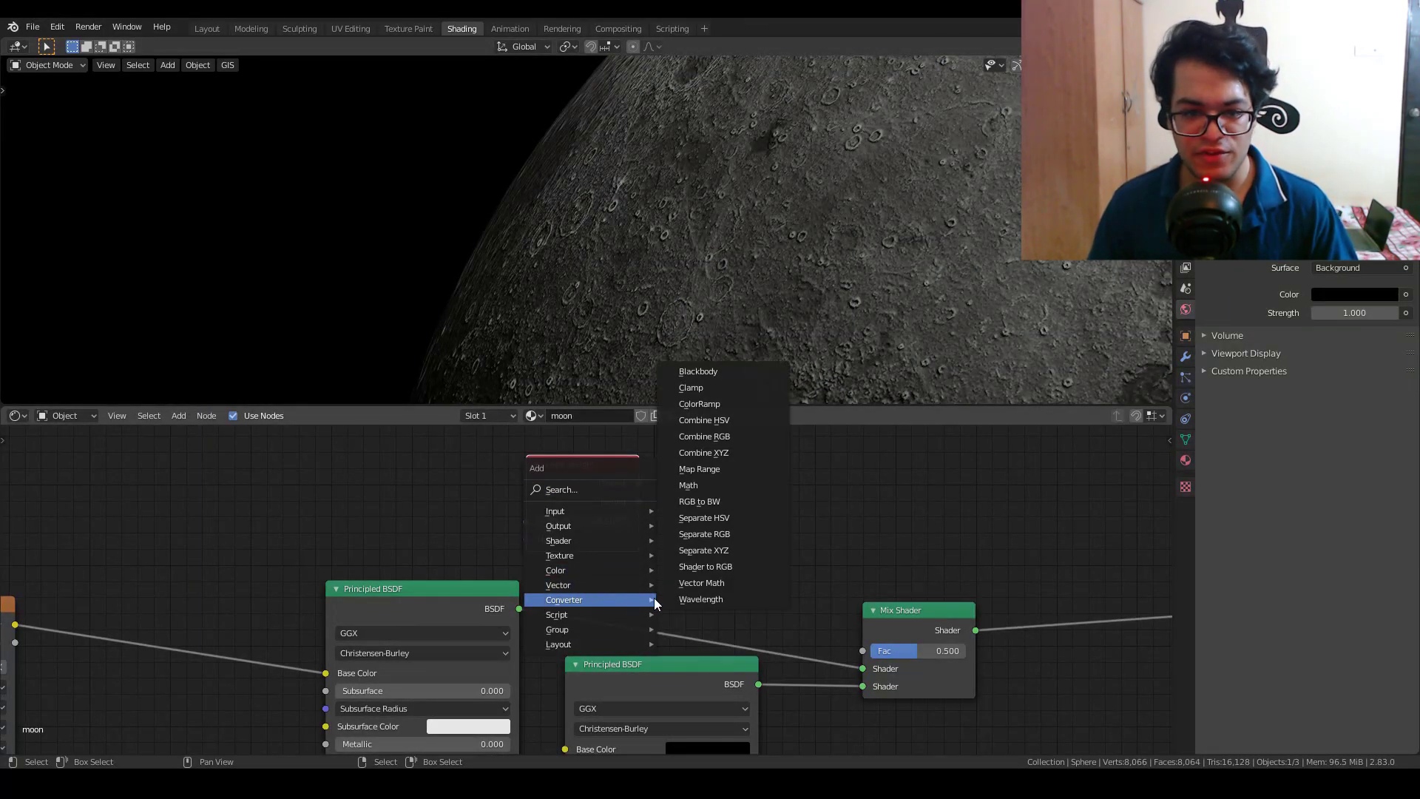
{"action": "left_click", "coordinate": [727, 412]}
{"action": "left_click", "coordinate": [739, 438]}
{"action": "scroll", "coordinate": [669, 525], "scroll_direction": "down", "scroll_amount": 2}
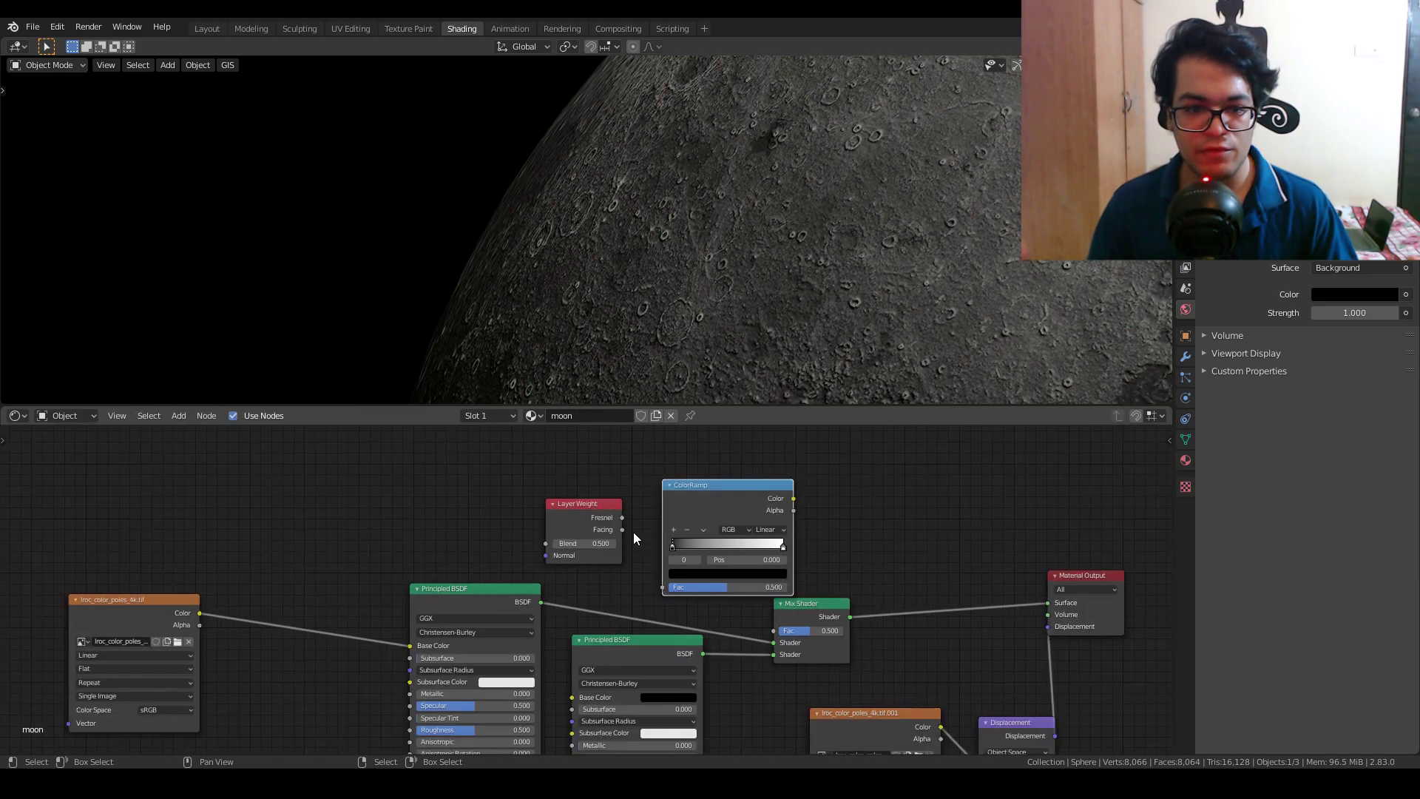
Spread out the Layer Weight, ColorRamp and Mix Shader nodes so the ramp sits between the other two.
{"action": "key", "text": "g"}
{"action": "left_click", "coordinate": [580, 515]}
{"action": "left_click_drag", "start_coordinate": [708, 490], "coordinate": [659, 456]}
{"action": "left_click_drag", "start_coordinate": [852, 598], "coordinate": [953, 508]}
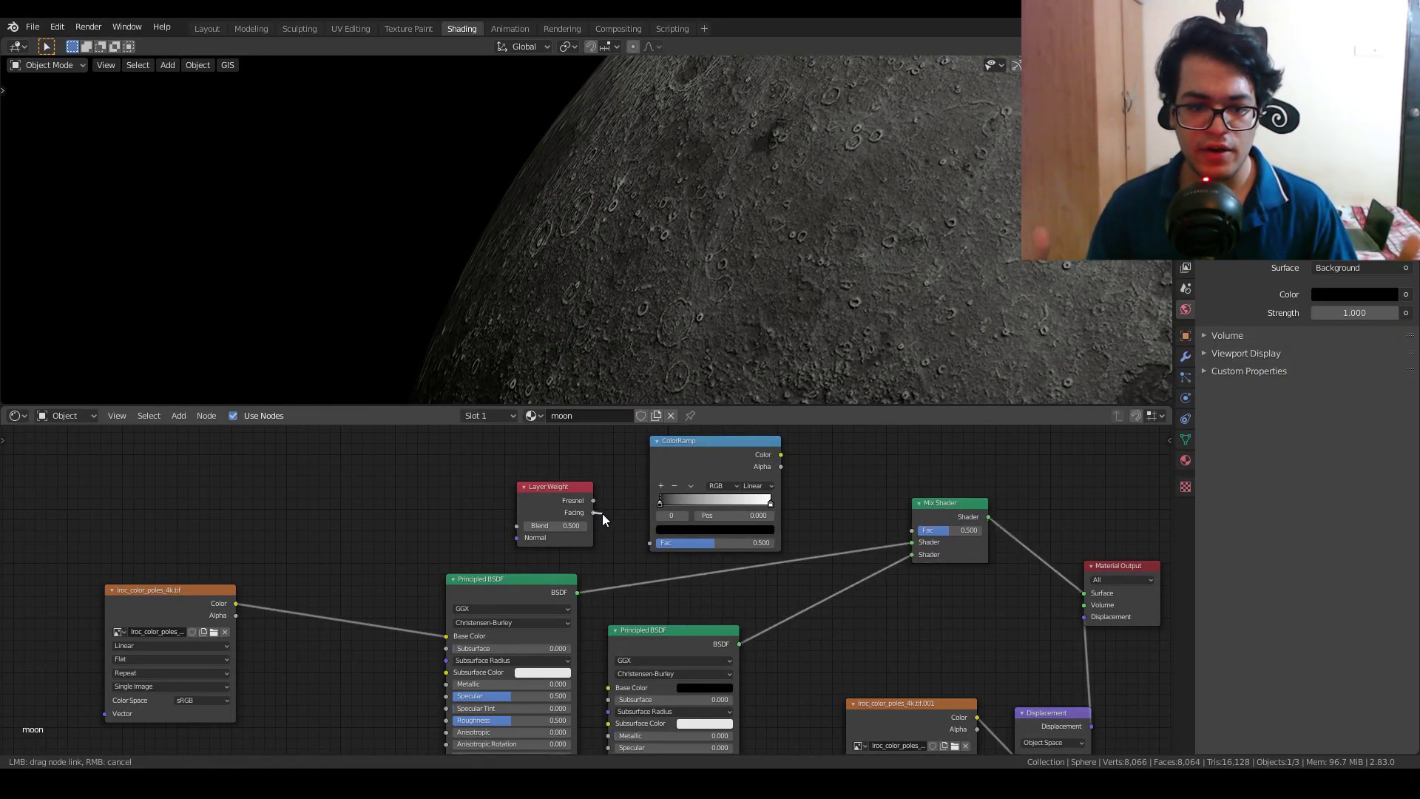
Connect the Layer Weight's Facing output to the ColorRamp's Fac, and the ramp's Color output to the Mix Shader's Fac.
{"action": "left_click_drag", "start_coordinate": [644, 542], "coordinate": [648, 545]}
{"action": "left_click_drag", "start_coordinate": [781, 455], "coordinate": [913, 530]}
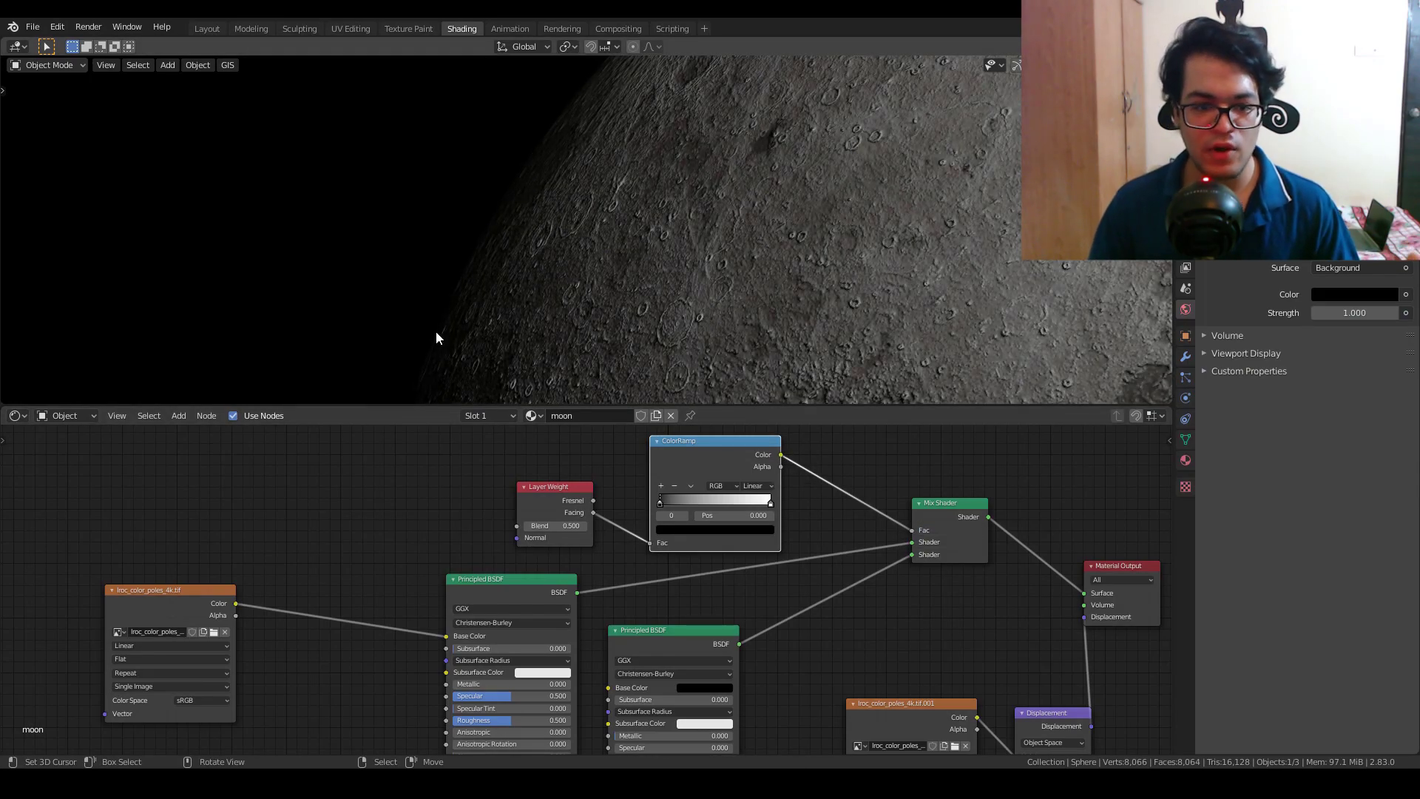
{"action": "scroll", "coordinate": [524, 231], "scroll_direction": "down", "scroll_amount": 6}
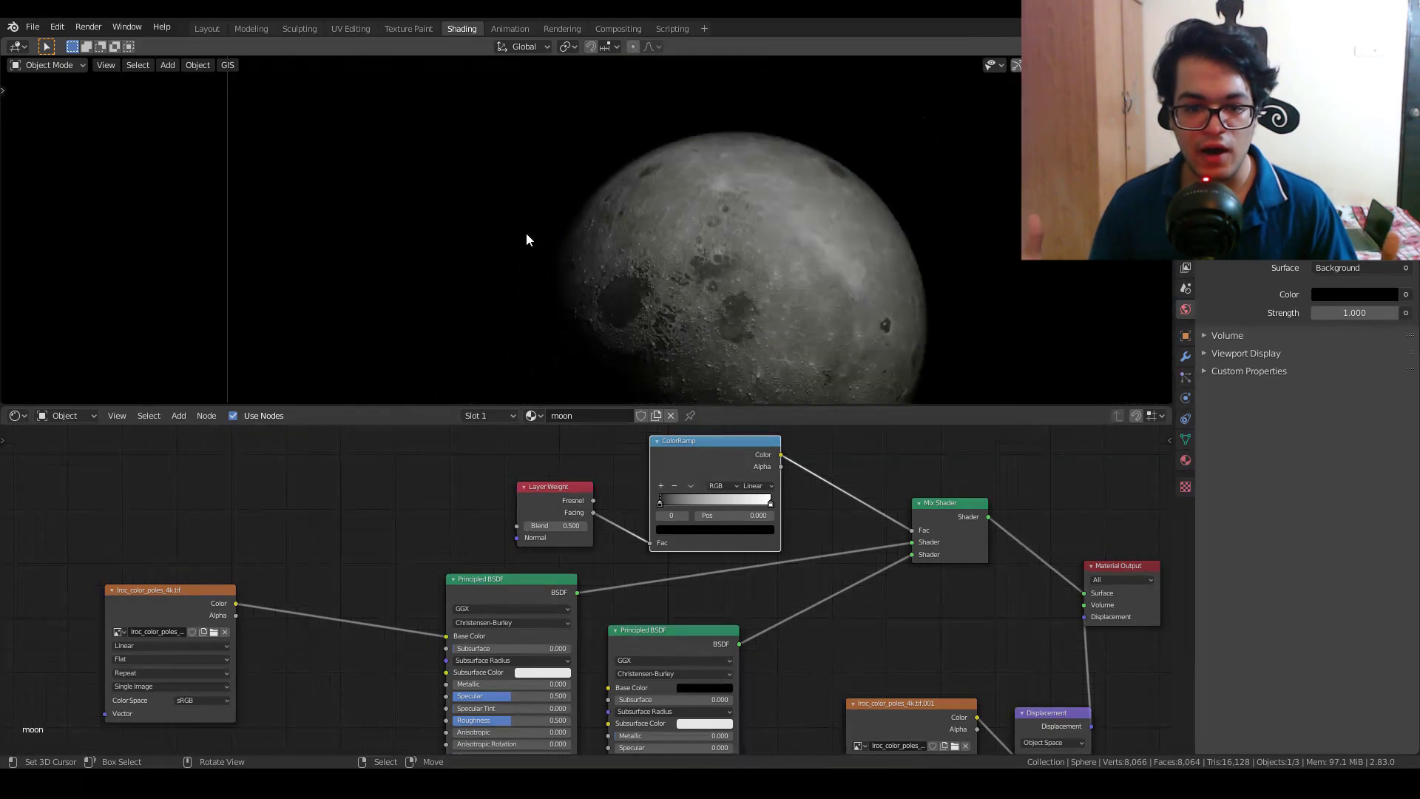
{"action": "middle_click_drag", "start_coordinate": [740, 279], "coordinate": [716, 195], "text": "shift"}
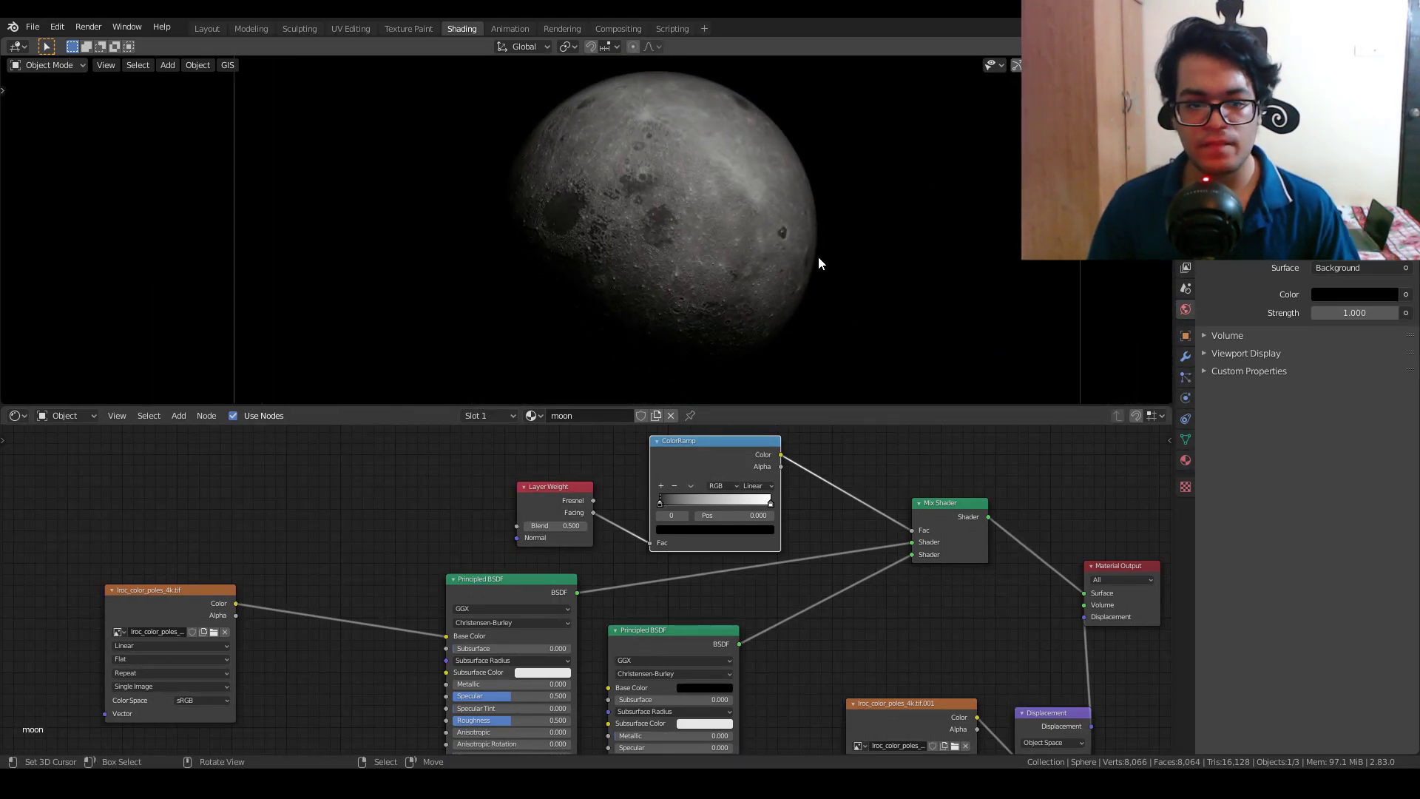
Move the ColorRamp's black stop to position 0.791 and inspect the softened edge of the moon.
{"action": "left_click_drag", "start_coordinate": [658, 508], "coordinate": [768, 497]}
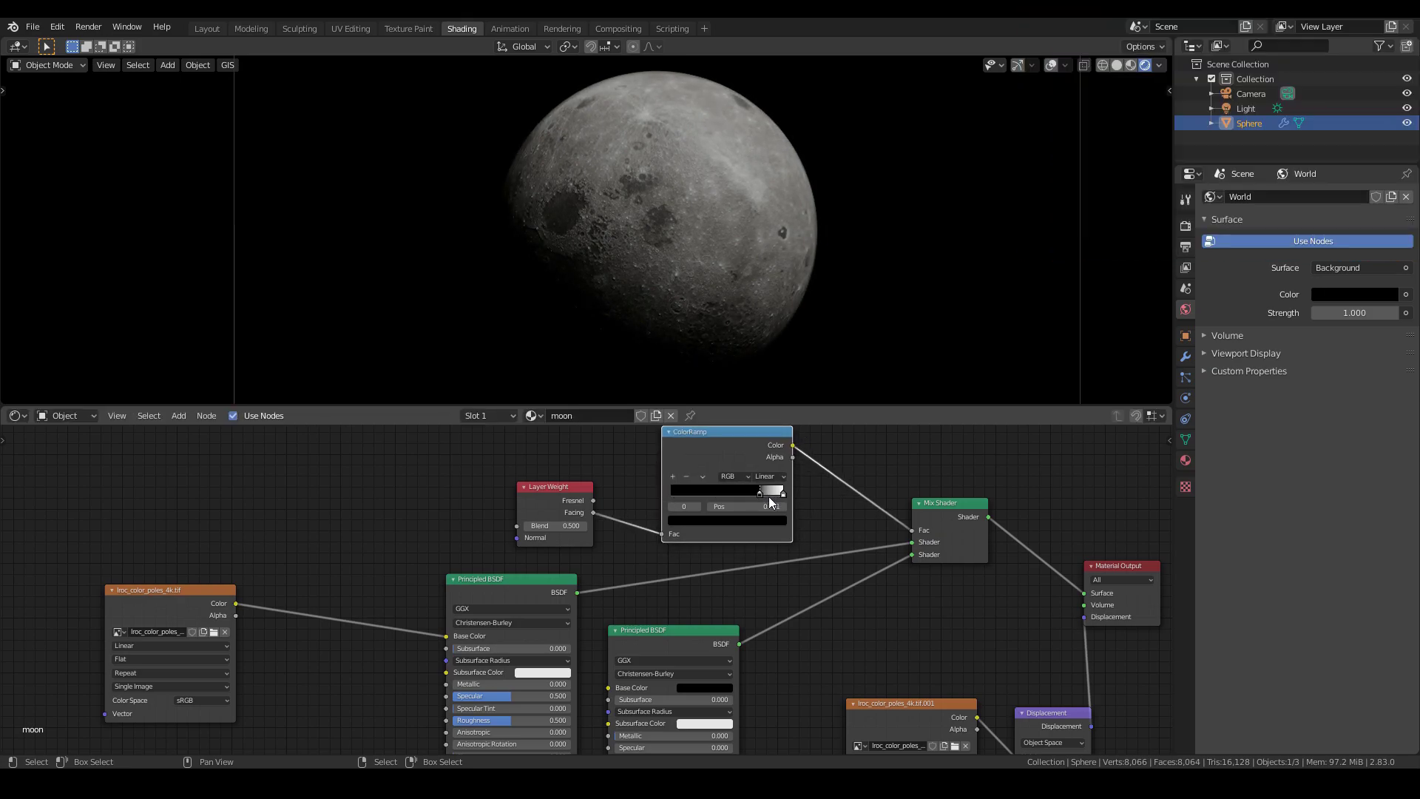
{"action": "scroll", "coordinate": [891, 232], "scroll_direction": "up", "scroll_amount": 8}
{"action": "middle_click_drag", "start_coordinate": [892, 231], "coordinate": [1104, 345], "text": "shift"}
{"action": "middle_click_drag", "start_coordinate": [503, 241], "coordinate": [501, 278], "text": "shift"}
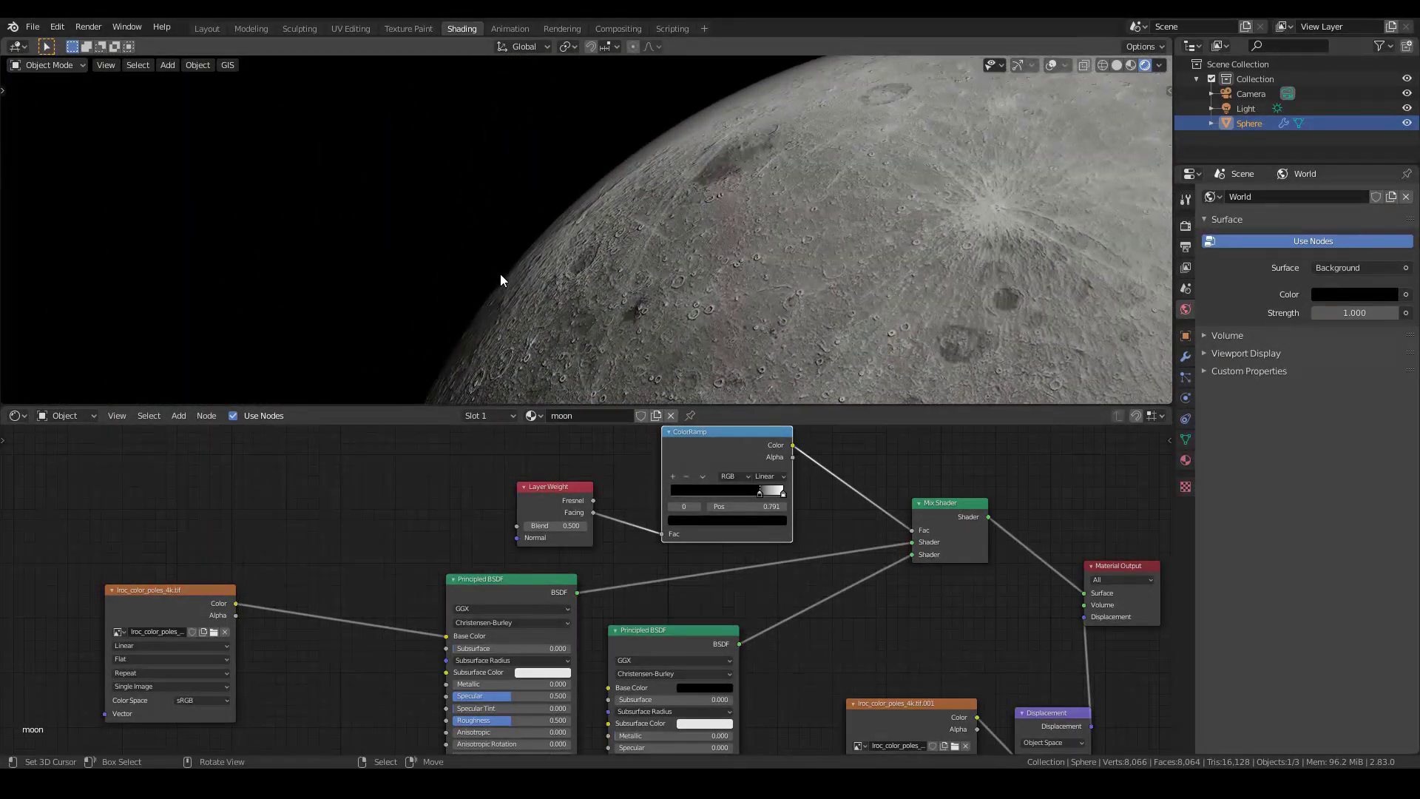
{"action": "scroll", "coordinate": [500, 274], "scroll_direction": "up", "scroll_amount": 2}
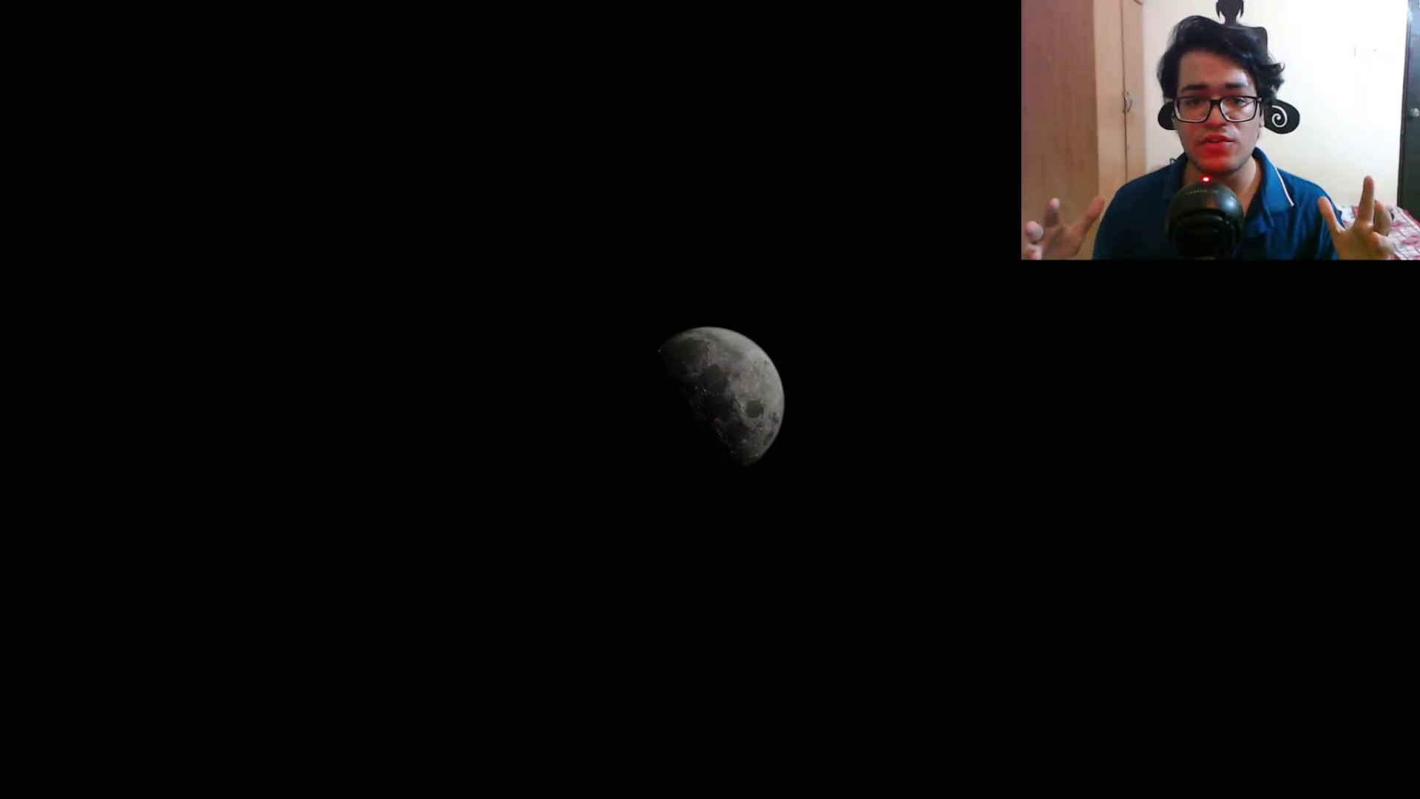